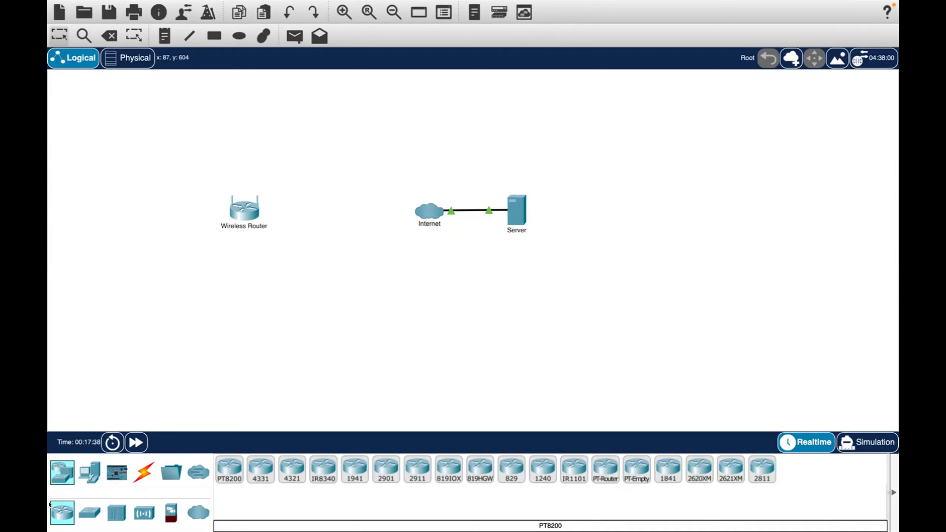
Step: Add a PC between the wireless router and the Internet cloud, and a laptop below them in the workspace
click(92, 470)
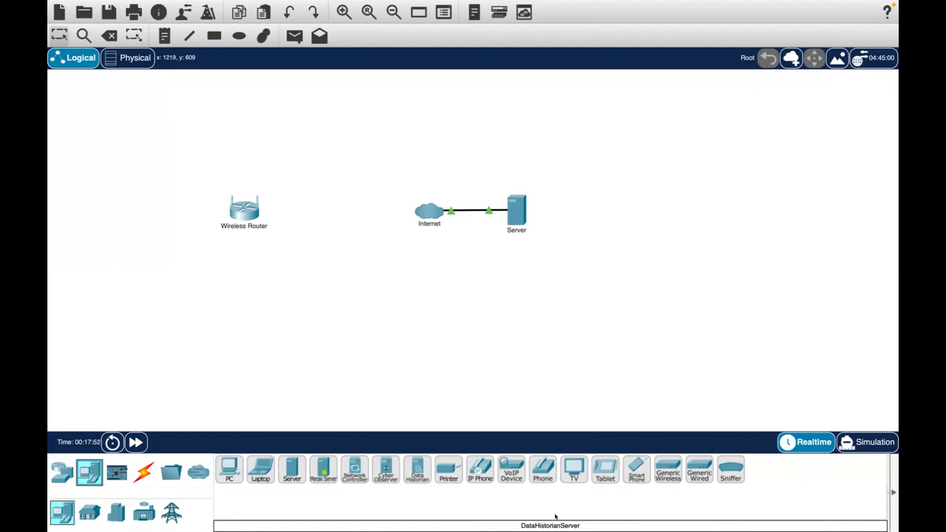
click(230, 460)
click(355, 186)
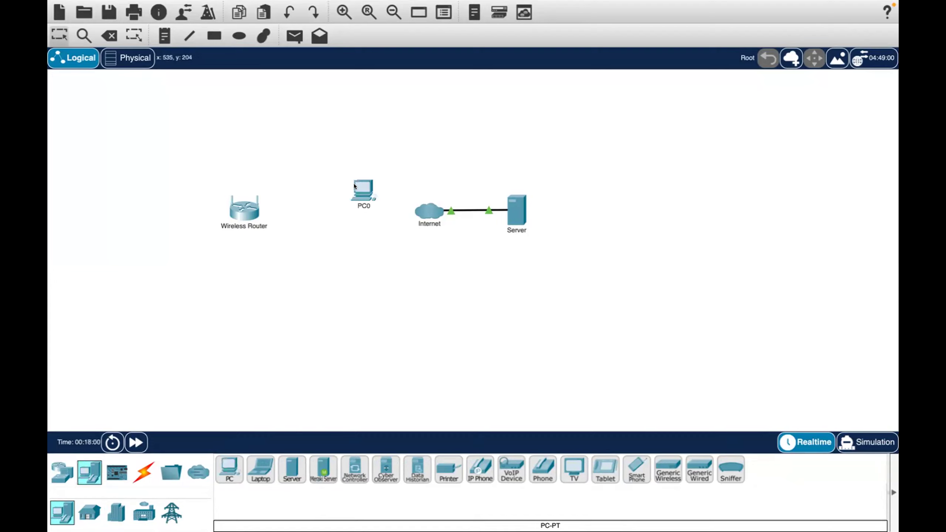
click(253, 470)
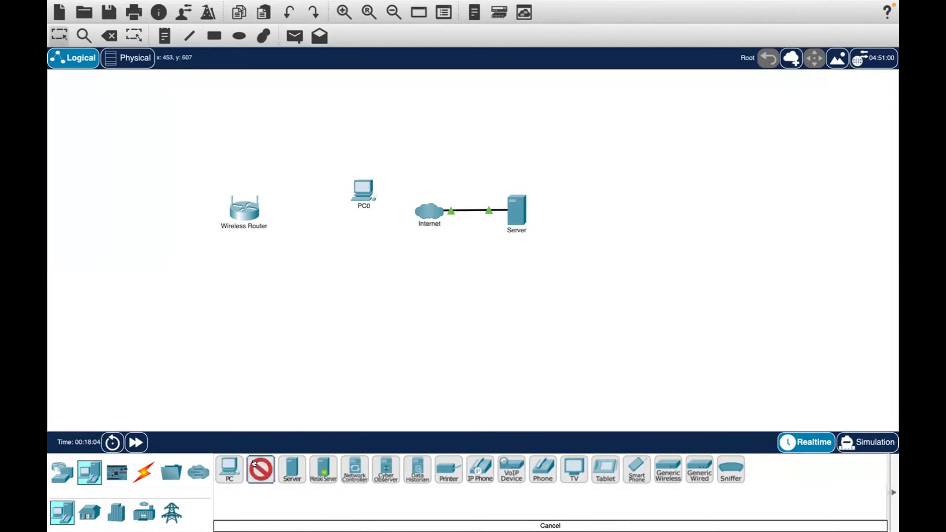
click(301, 299)
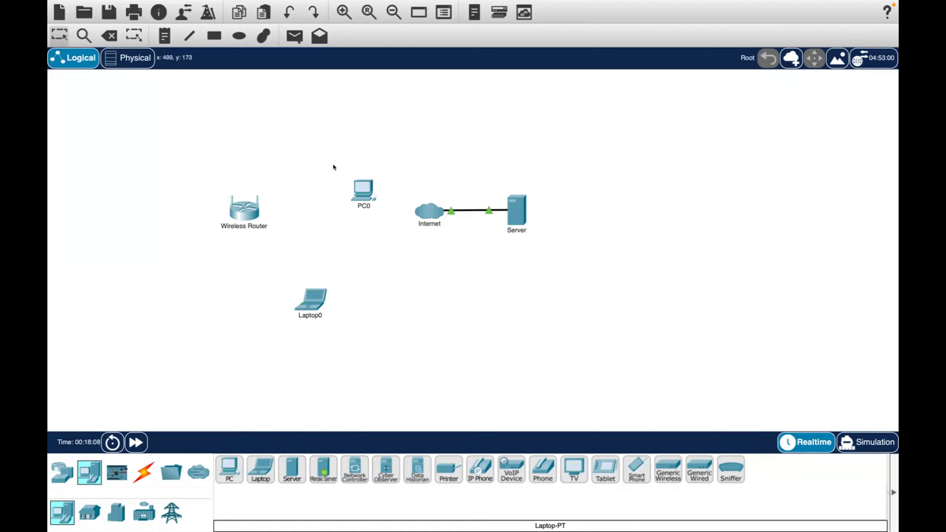
Step: Examine the PC's physical view and the descriptions of modules PT-HOST-NM-1W-AC, PT-HOST-NM-1W and PT-HOST-NM-1FGE
click(356, 186)
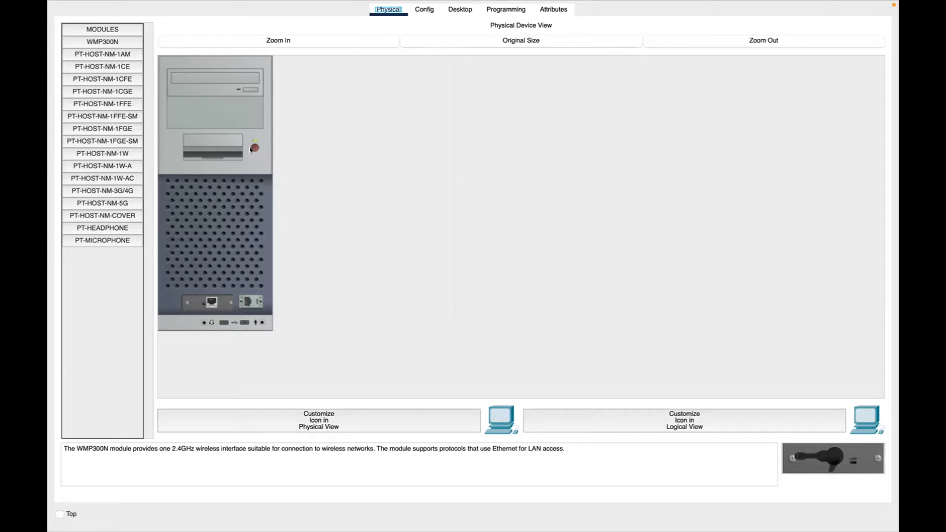
click(232, 35)
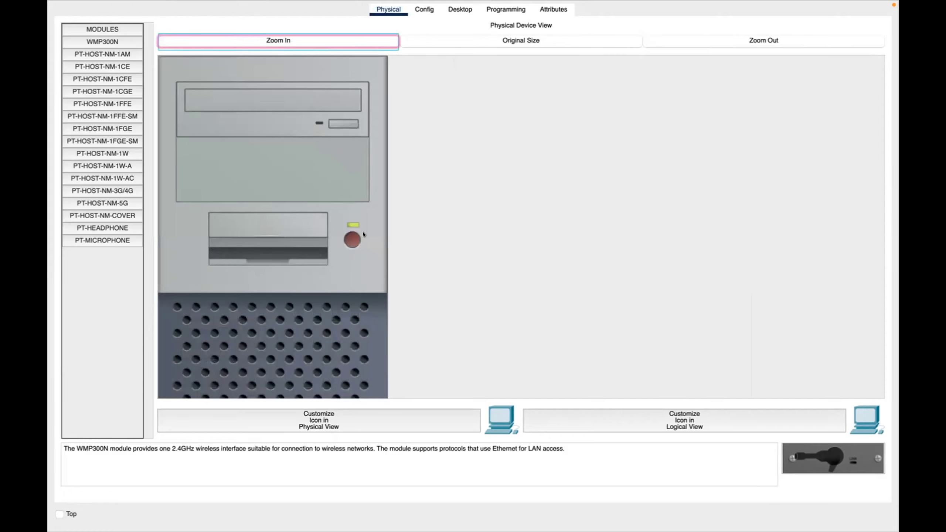
click(702, 41)
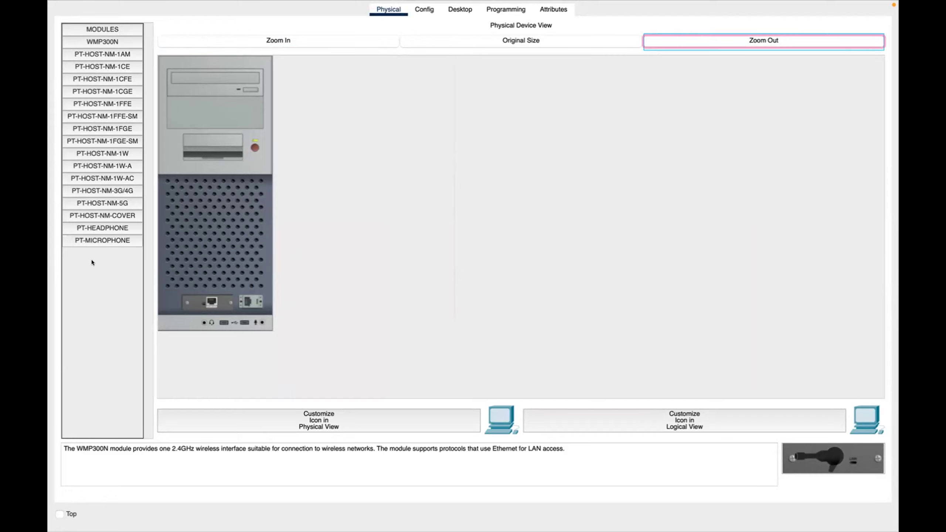
click(100, 172)
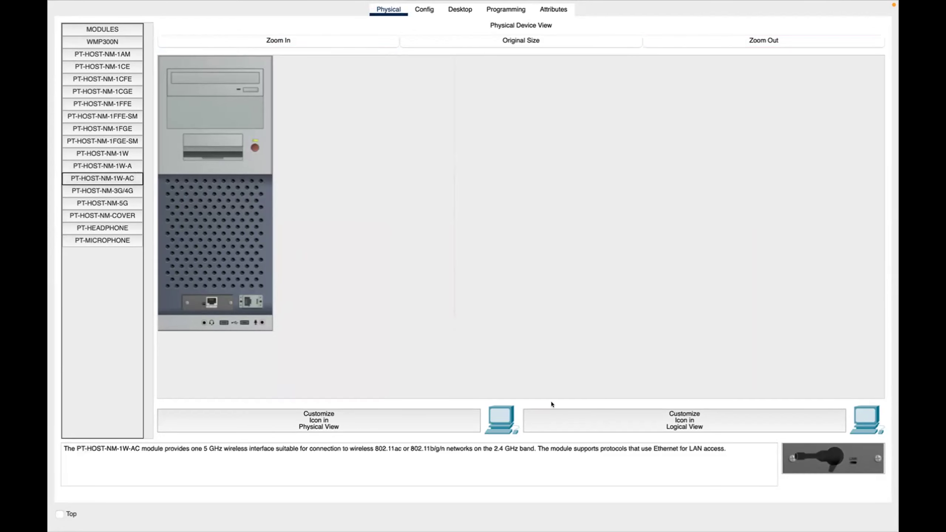
click(102, 153)
click(99, 128)
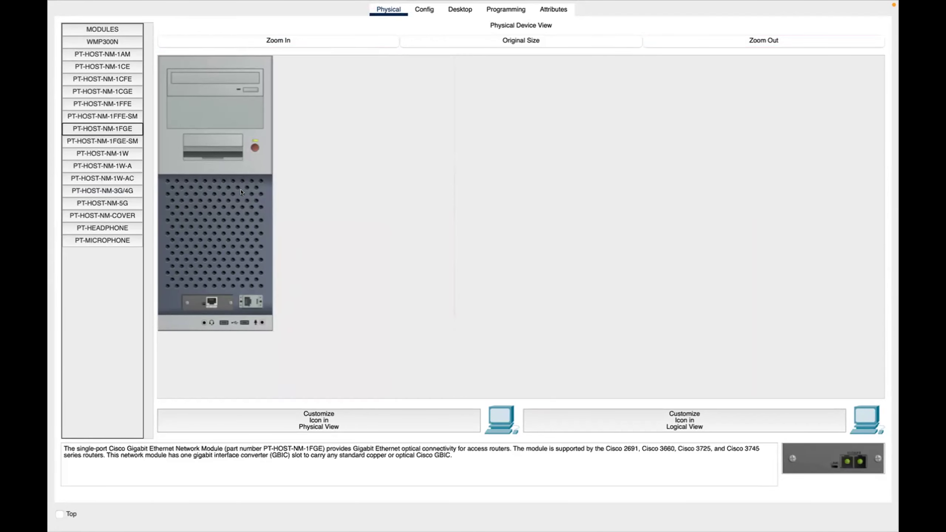
Step: Set the PC's display name to its owner's first name in possessive form followed by "PC"
click(420, 5)
click(411, 107)
click(422, 10)
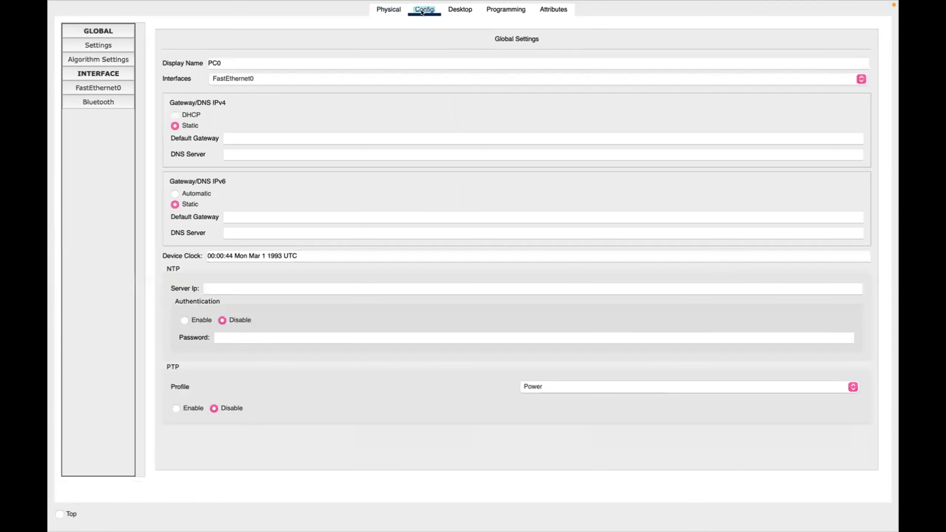
click(259, 68)
key(BackSpace)
key(BackSpace)
key(BackSpace)
text(Aya's PC)
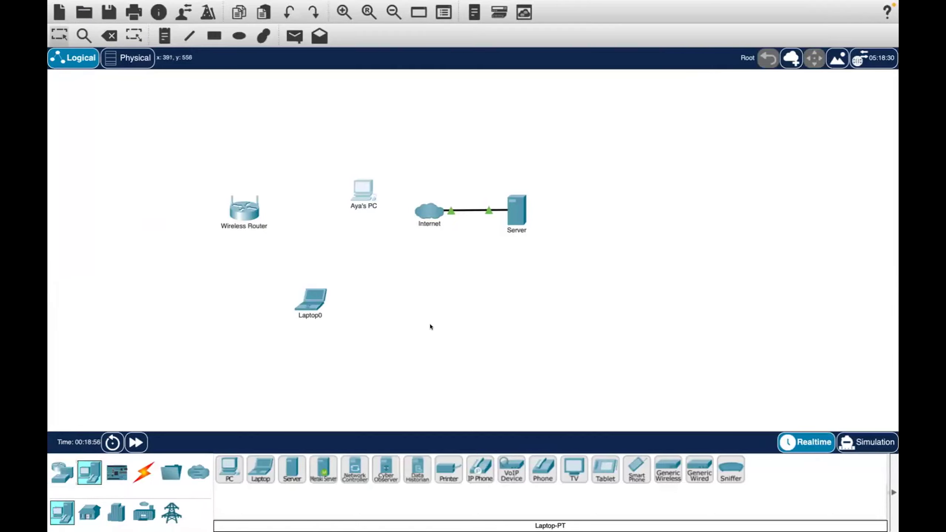
Step: View the laptop's physical device and set its display name to its owner's first name in possessive form followed by "Laptop"
click(308, 303)
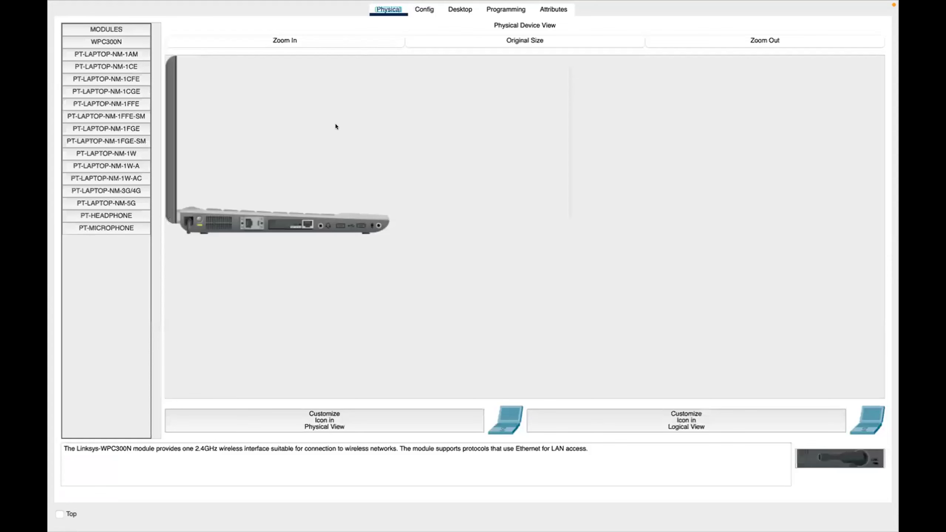
click(315, 38)
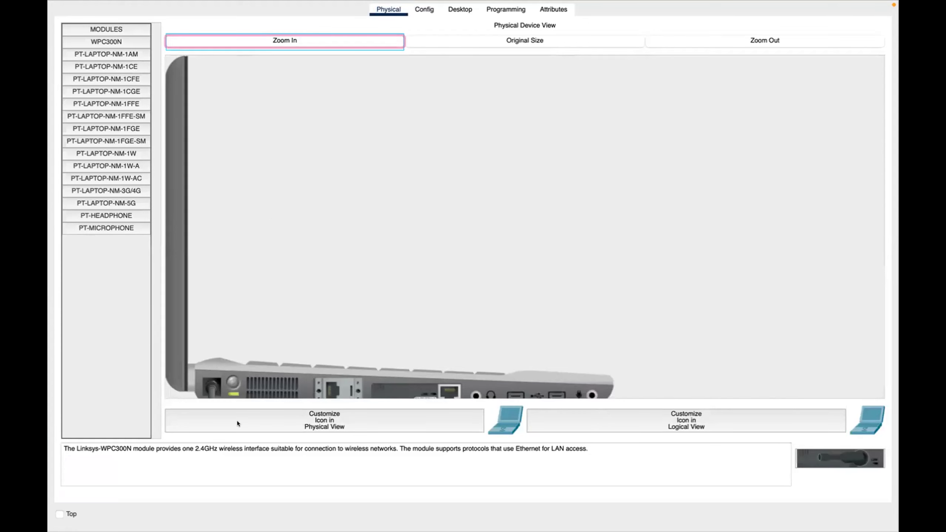
click(423, 8)
drag(242, 62, 183, 58)
key(BackSpace)
key(Caps_Lock)
text(Faten's Laptop)
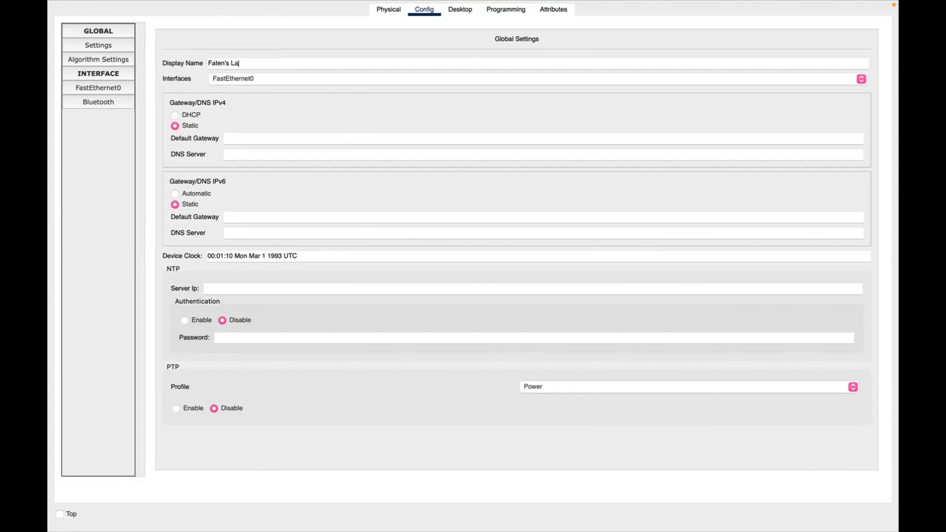
mouse_move(228, 4)
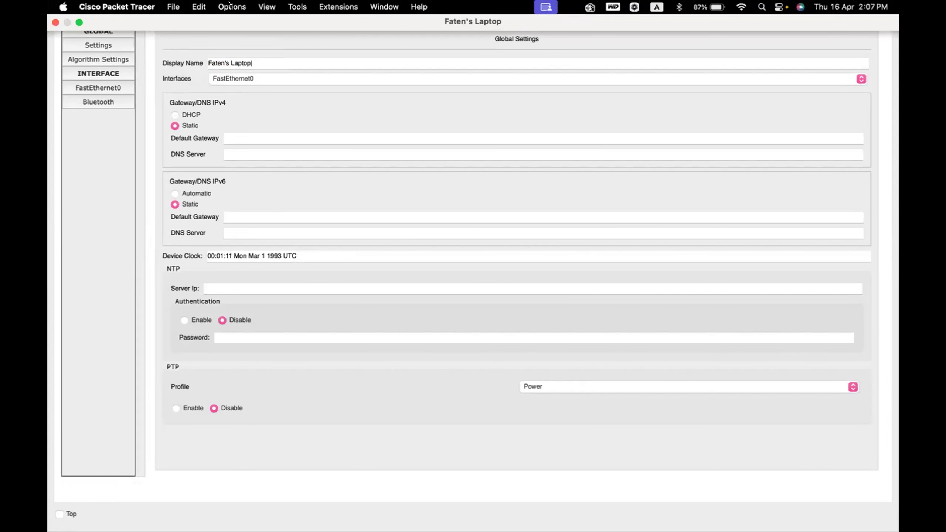
key(ctrl+Left)
Step: Add a Cable Modem from the WAN Emulation devices to the workspace, beside the laptop and below the wireless router
mouse_move(251, 221)
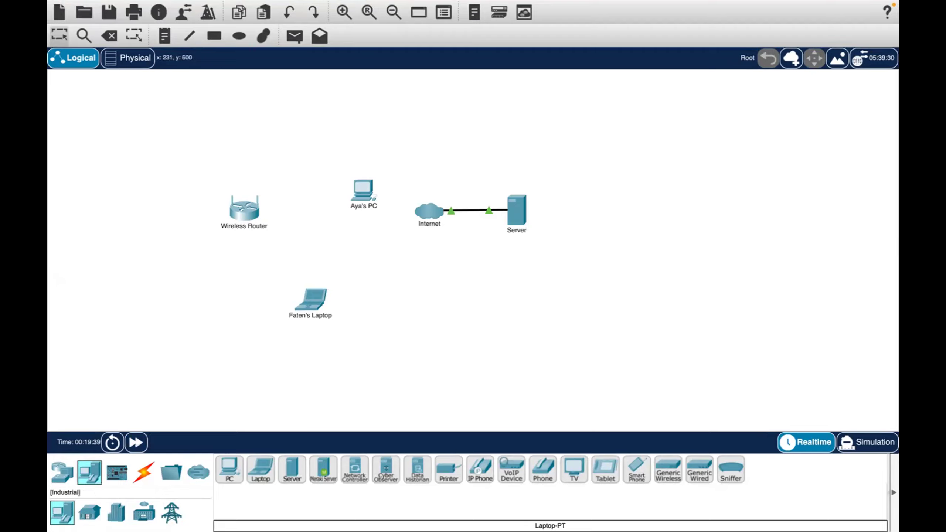
click(140, 519)
click(115, 515)
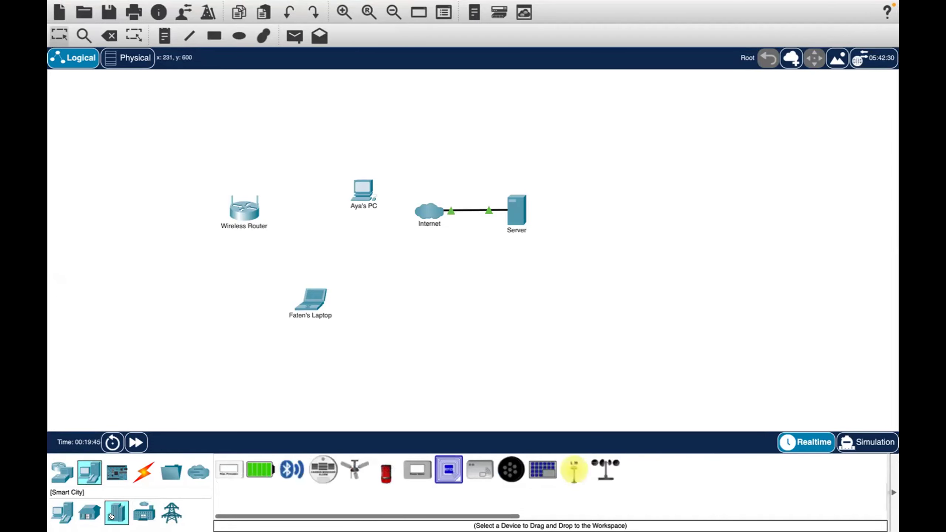
click(84, 468)
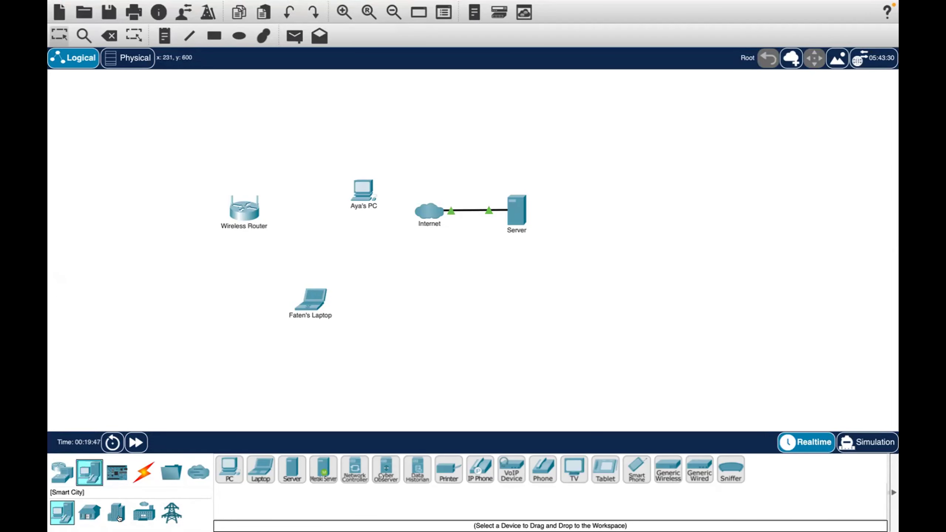
click(53, 463)
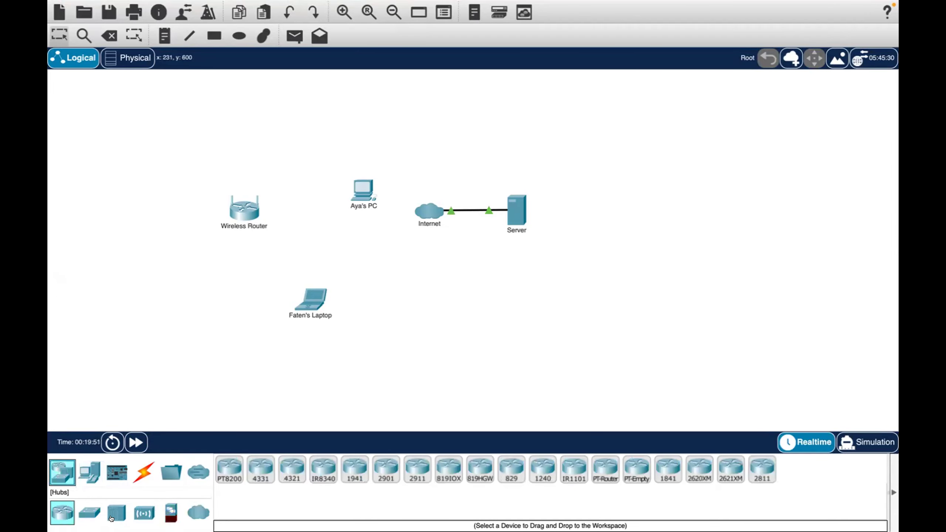
click(127, 517)
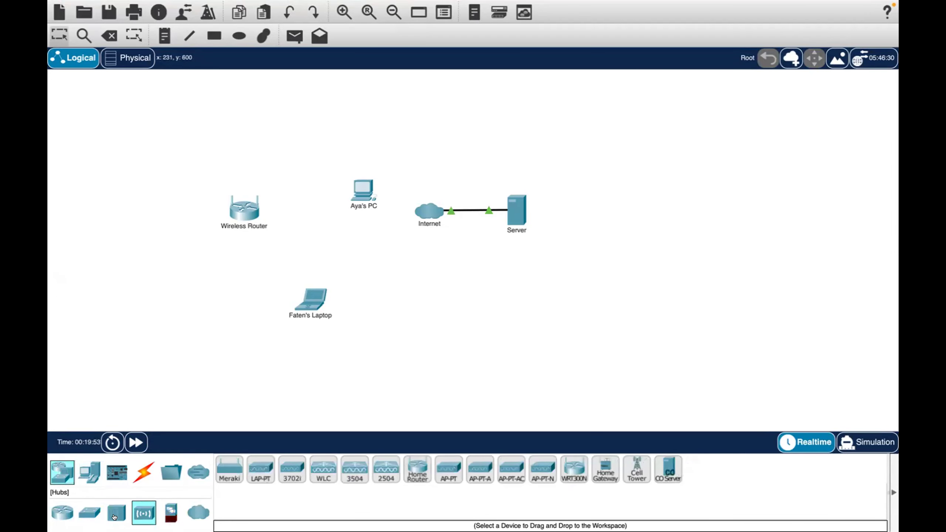
click(144, 513)
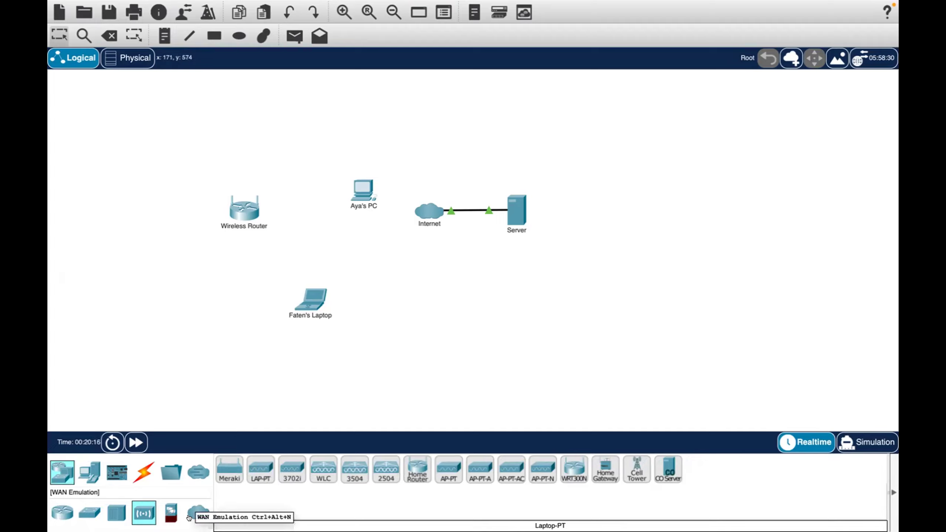
click(189, 517)
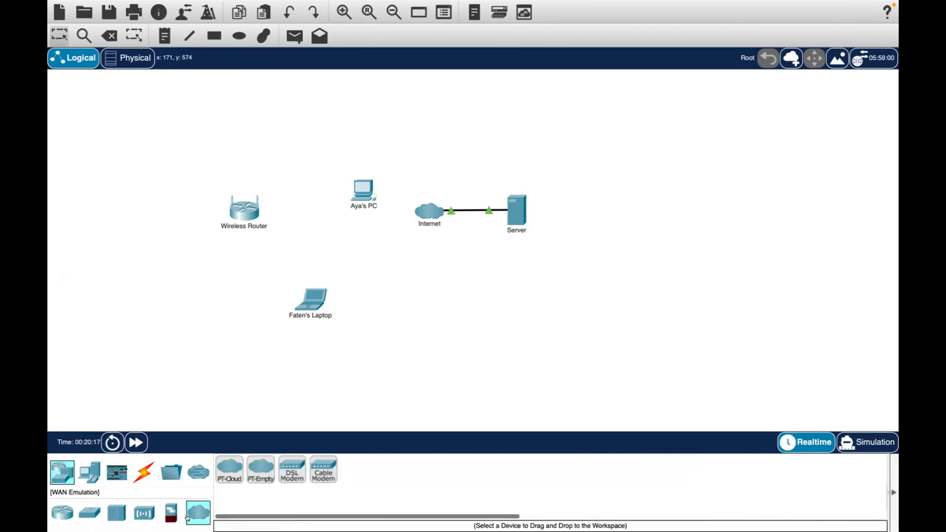
click(322, 464)
click(185, 306)
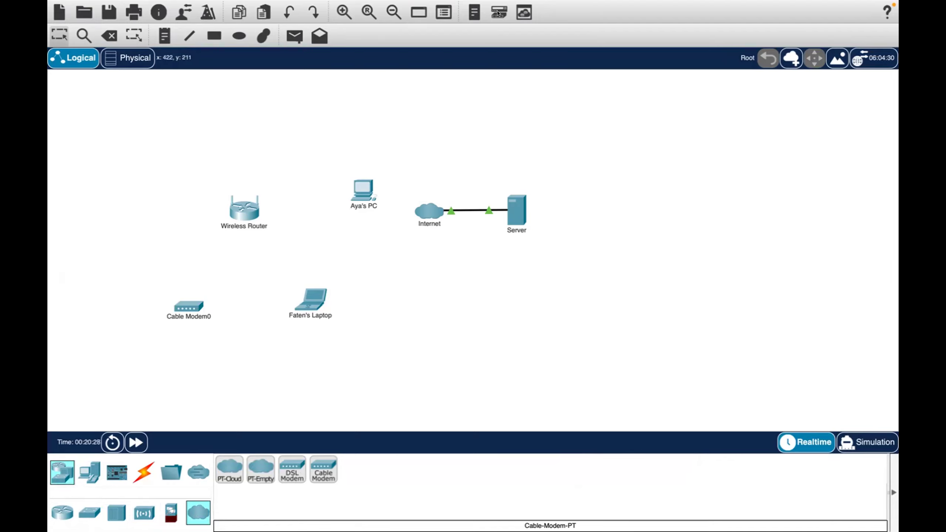
click(83, 468)
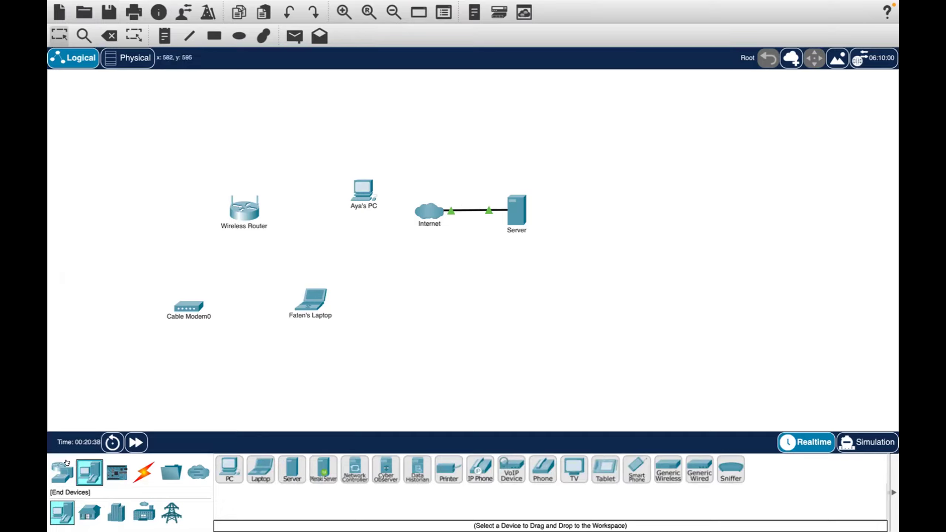
click(52, 461)
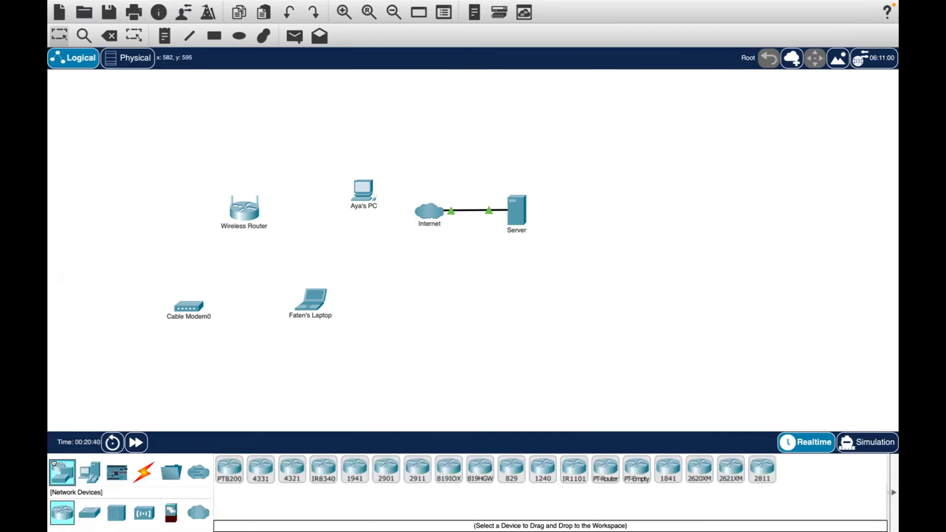
click(190, 512)
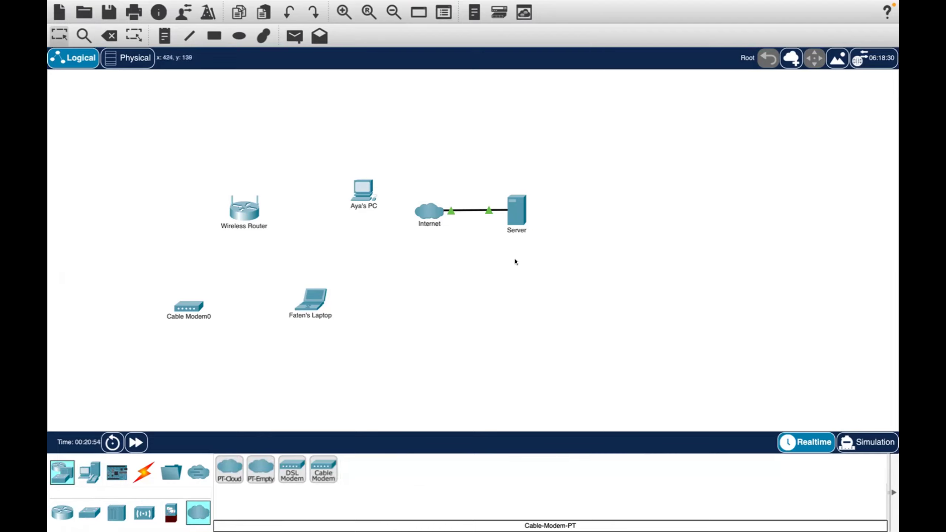
Step: Connect the PC's FastEthernet0 port to GigabitEthernet 1 on the wireless router with a Copper Straight-Through cable
click(145, 471)
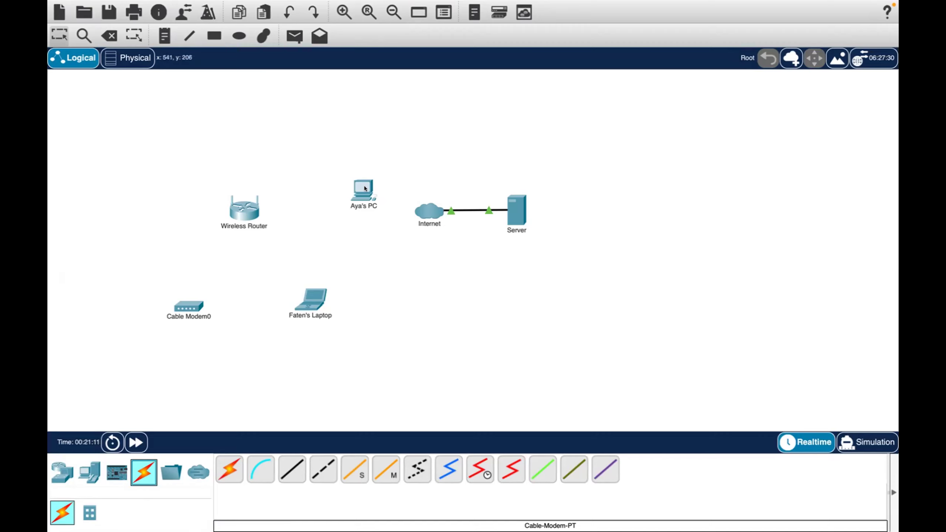
mouse_move(364, 186)
click(292, 471)
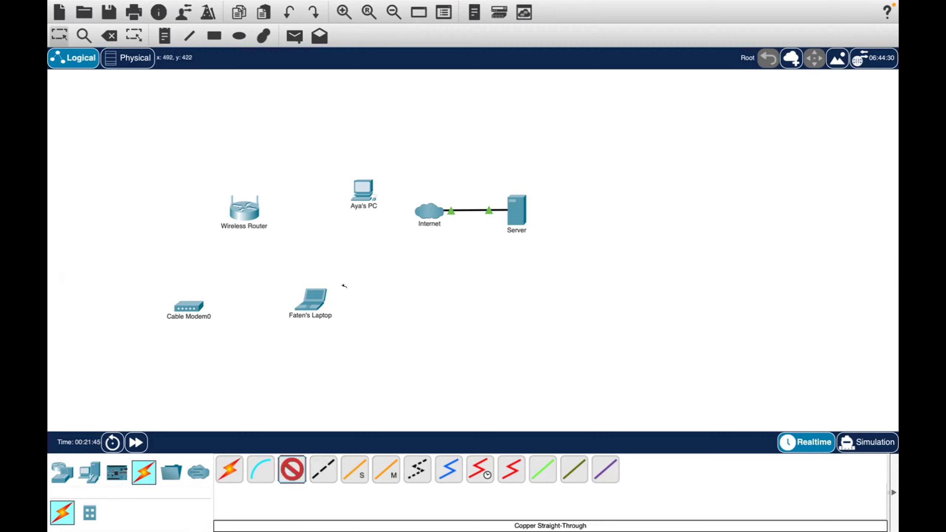
click(361, 192)
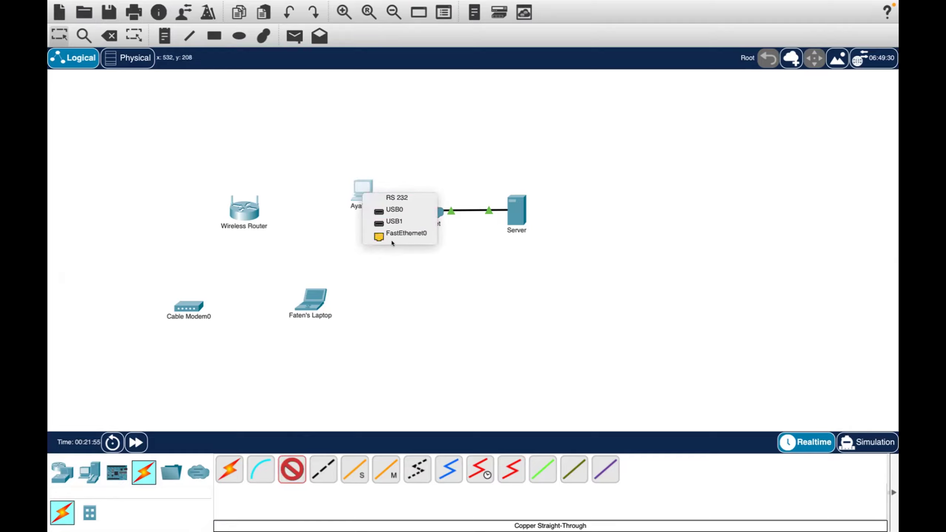
click(385, 233)
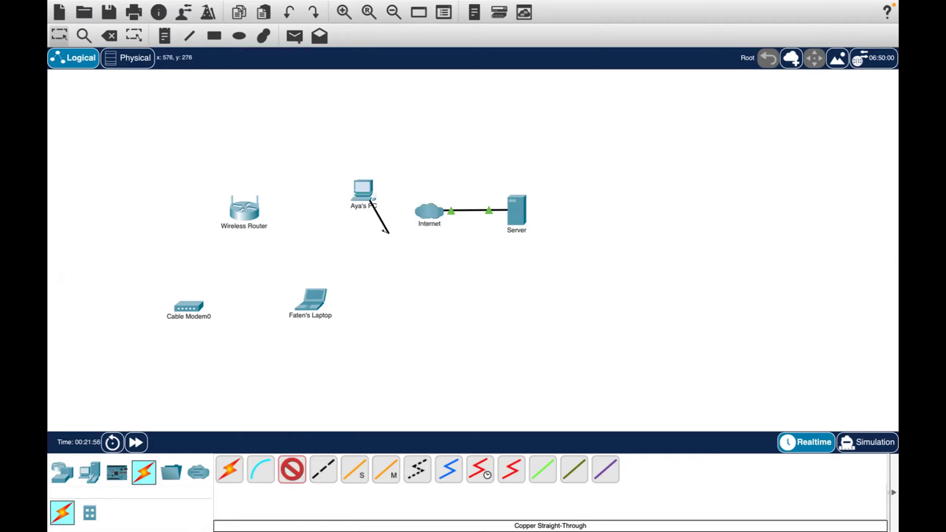
click(236, 210)
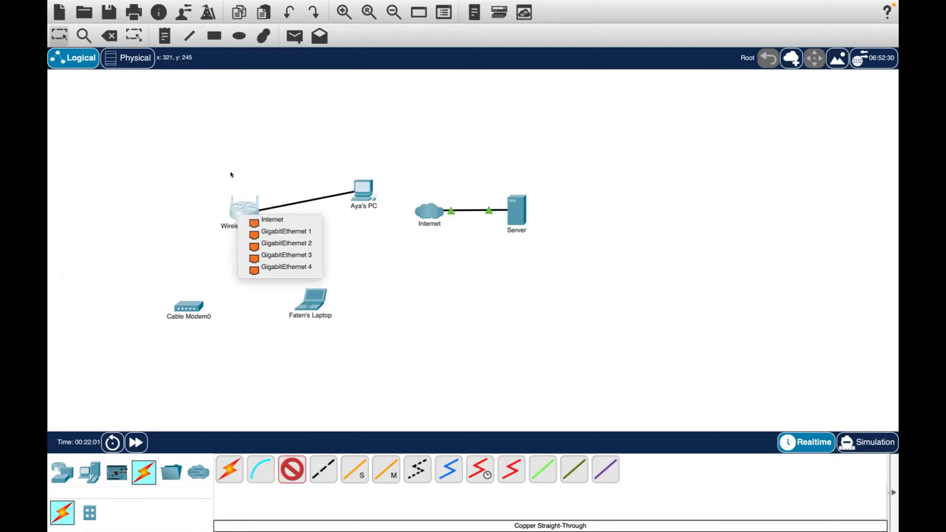
click(270, 231)
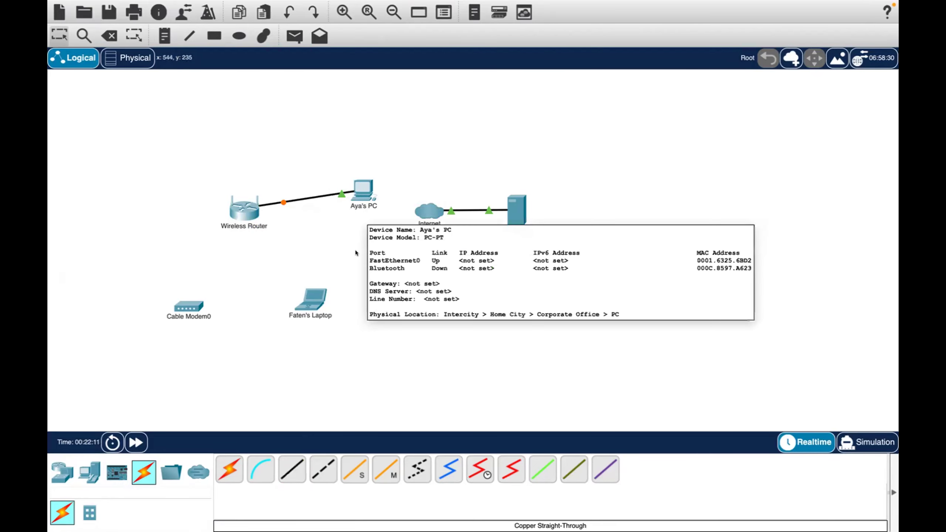
Step: Move the cable modem up directly beneath the wireless router
drag(184, 308, 228, 275)
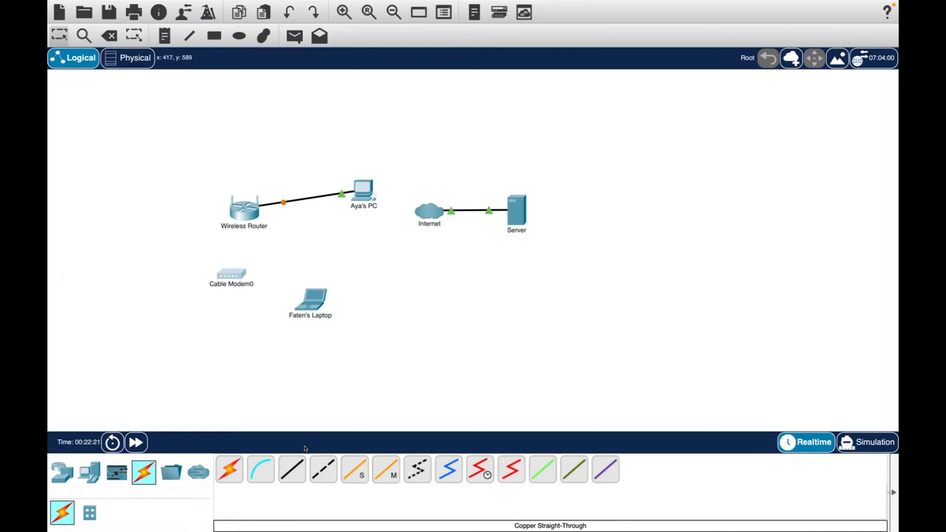
click(298, 470)
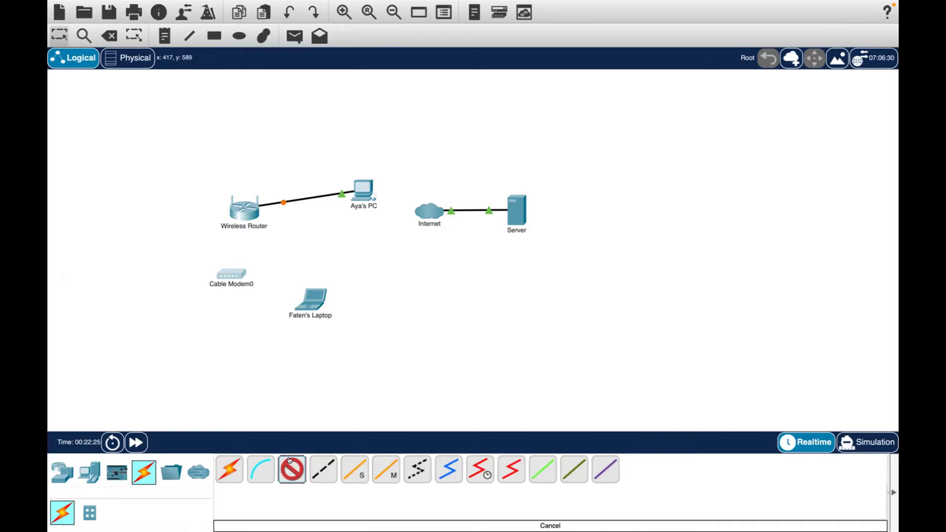
click(290, 469)
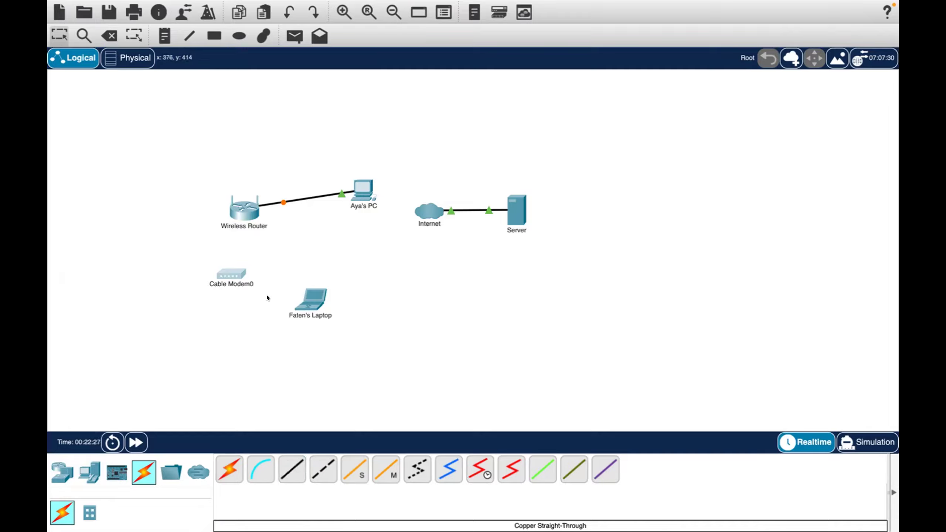
Step: Connect the cable modem's Port 1 to the wireless router's Internet port with a Copper Straight-Through cable
click(230, 270)
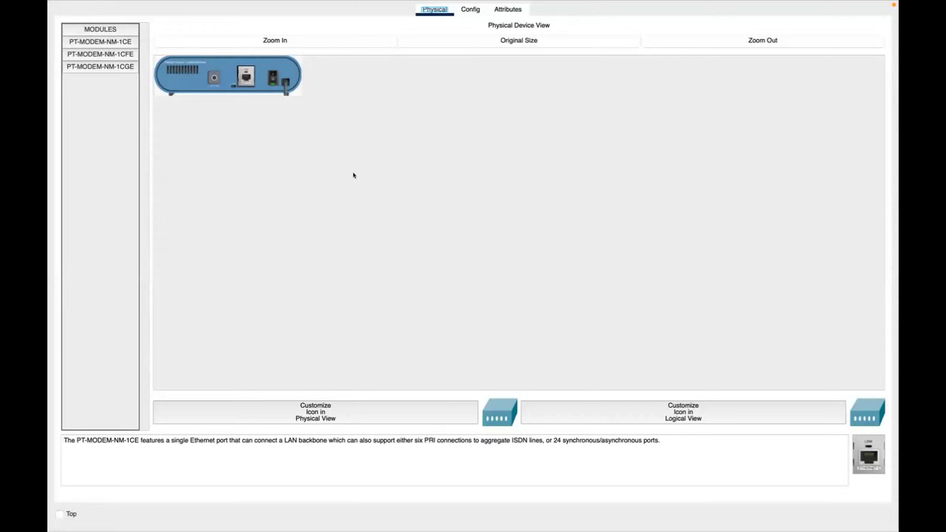
key(ctrl+Left)
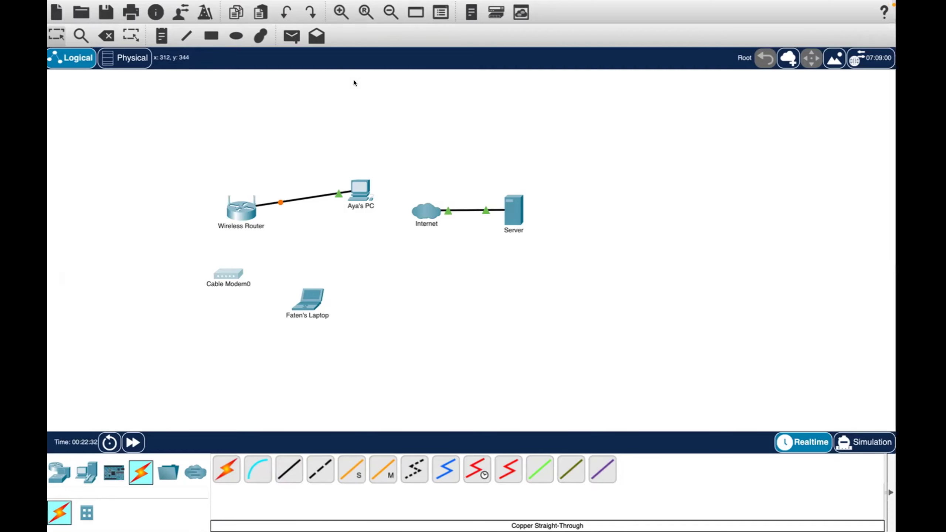
click(288, 469)
click(218, 272)
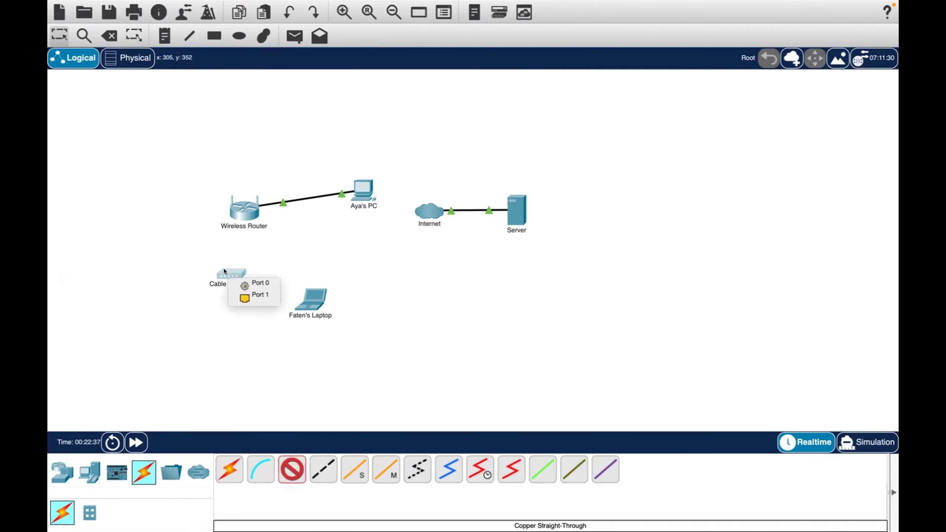
click(249, 296)
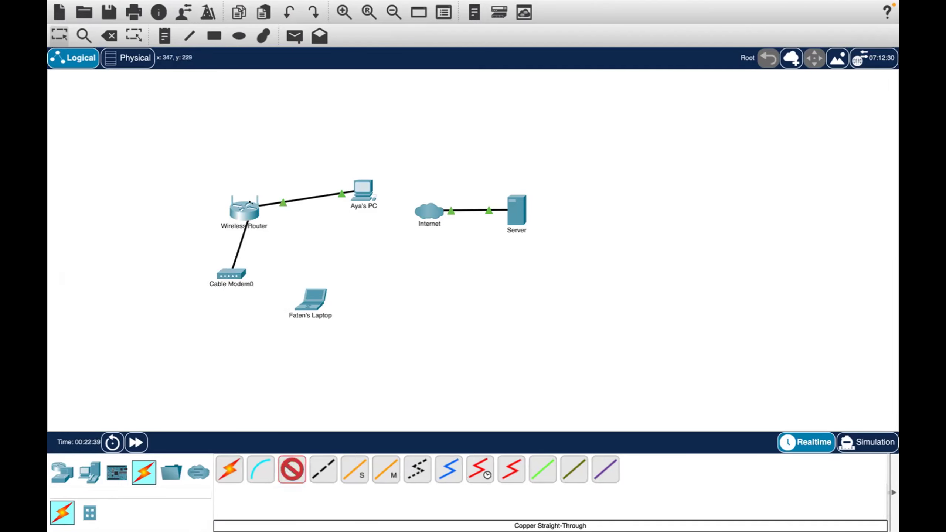
click(249, 204)
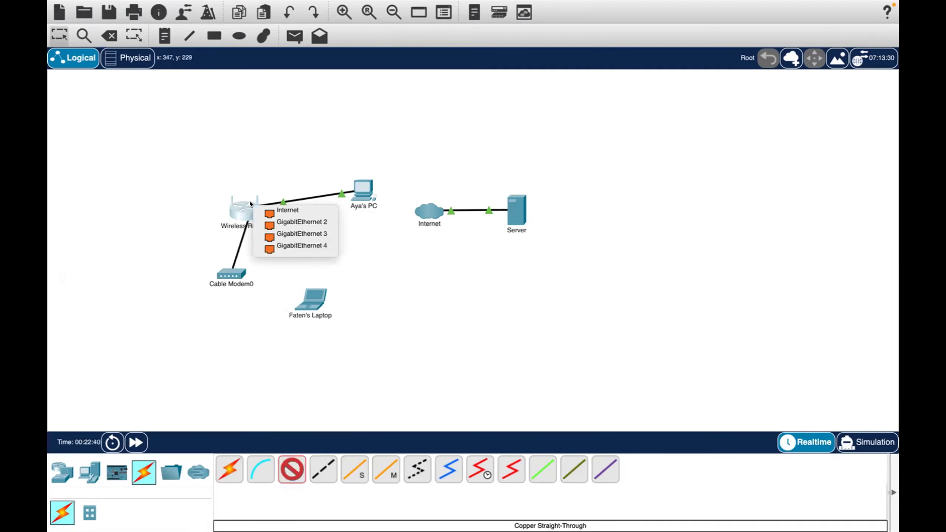
click(249, 205)
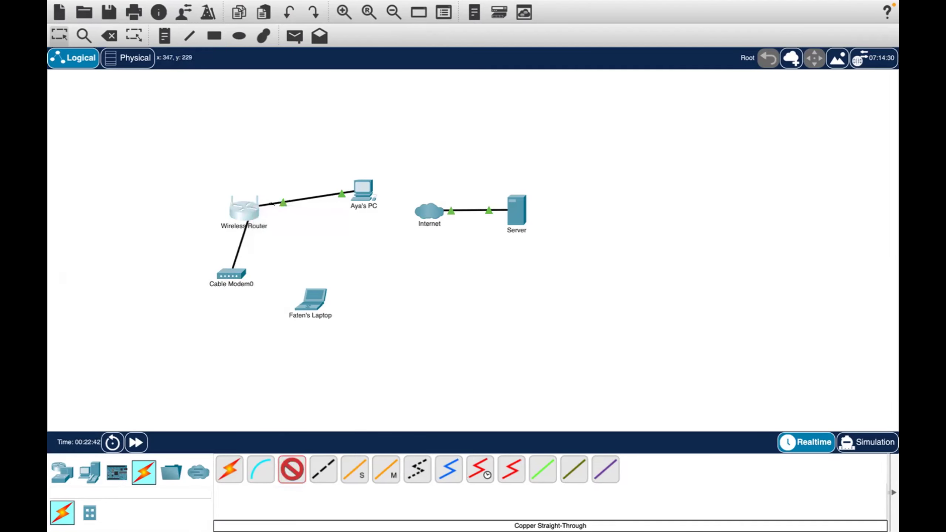
click(250, 207)
click(271, 213)
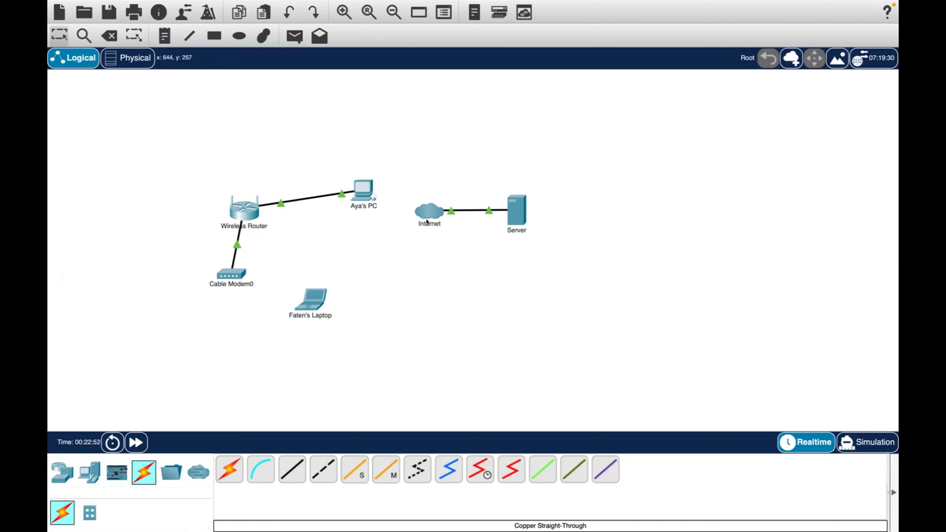
Step: Connect the cable modem's Port 0 to the Internet cloud's Coaxial7 port with a Coaxial cable
mouse_move(430, 225)
click(446, 471)
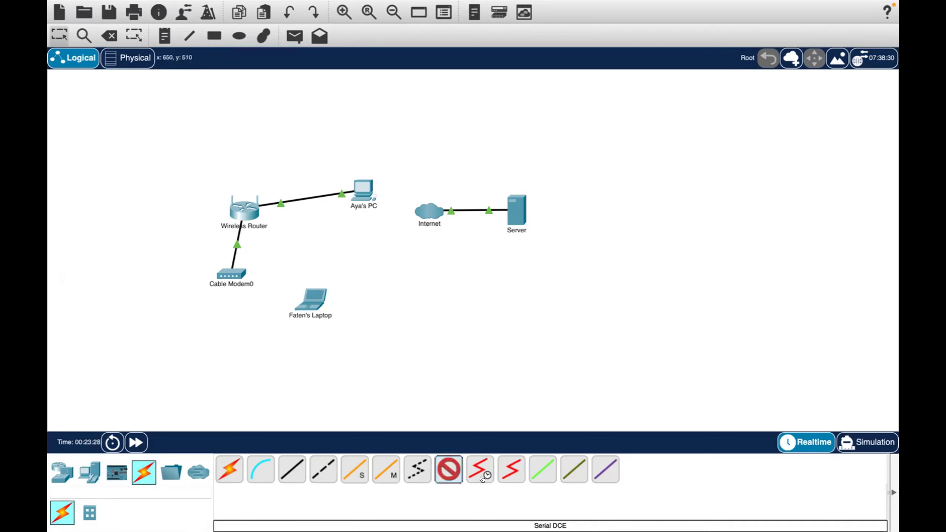
click(231, 277)
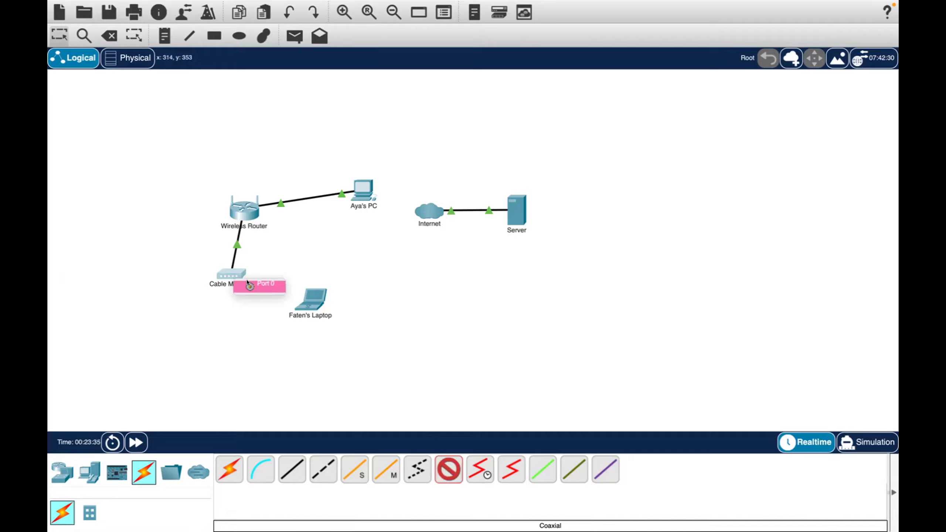
click(247, 283)
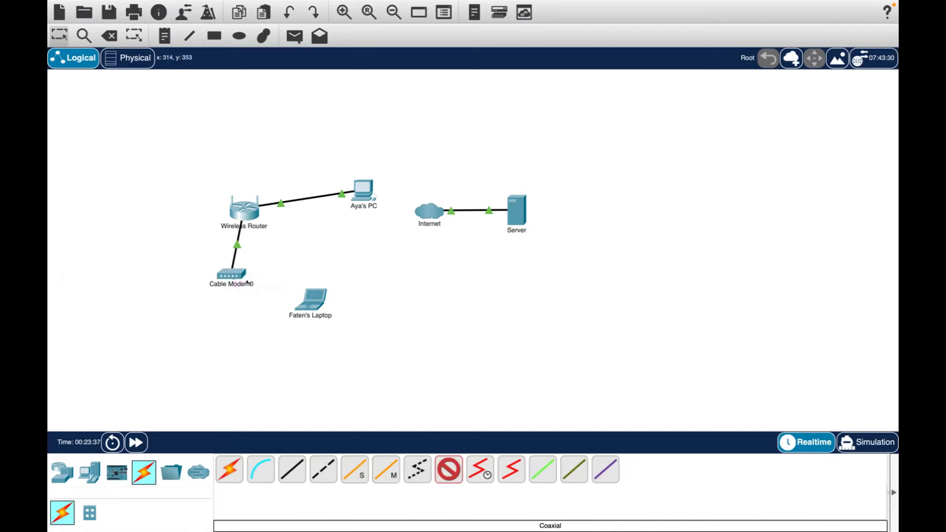
click(421, 206)
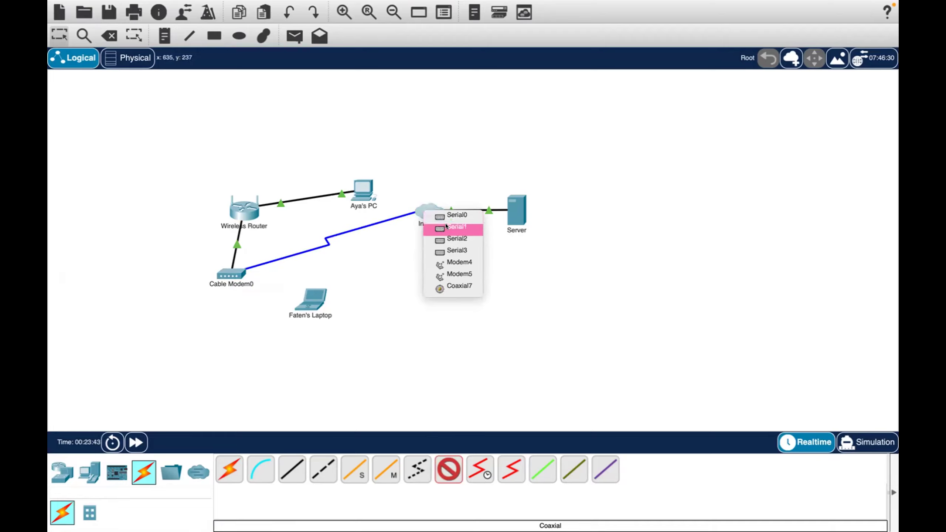
click(460, 284)
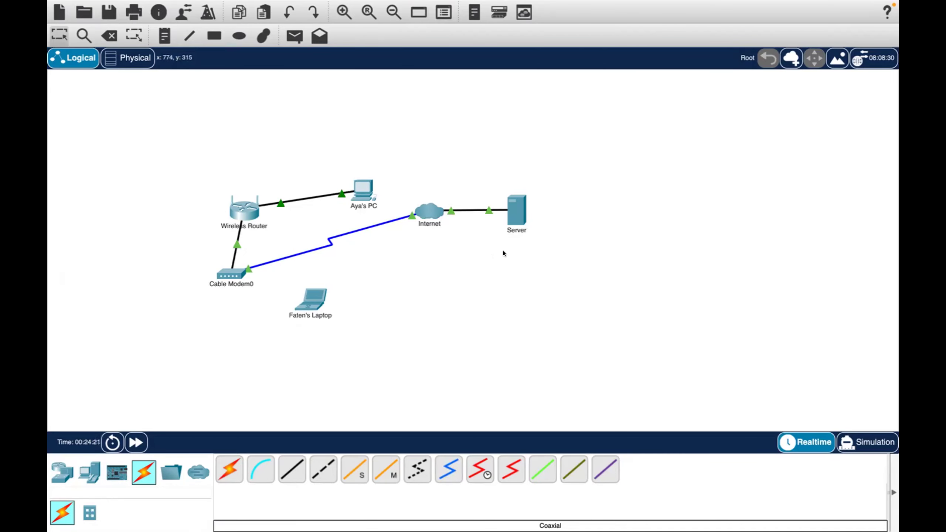
Step: Set the PC's IPv4 gateway and DNS configuration to DHCP in its global settings
click(362, 185)
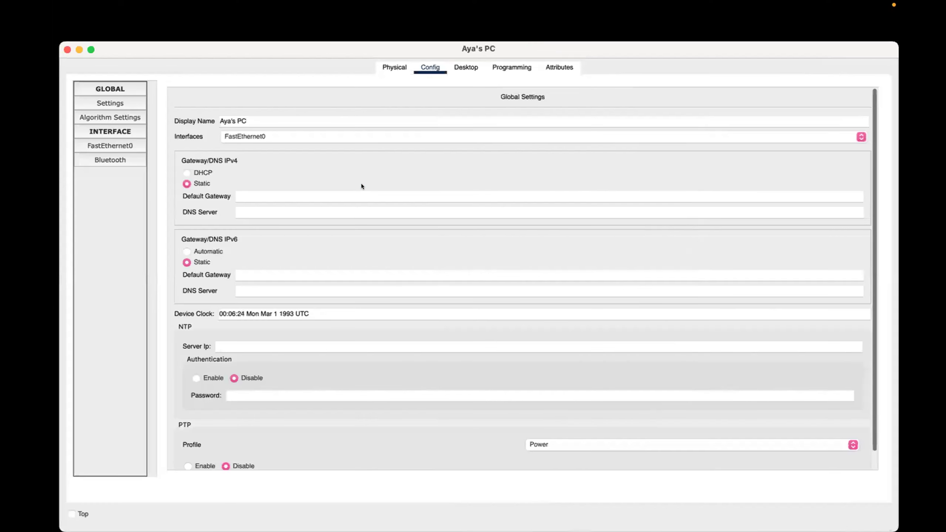
click(90, 50)
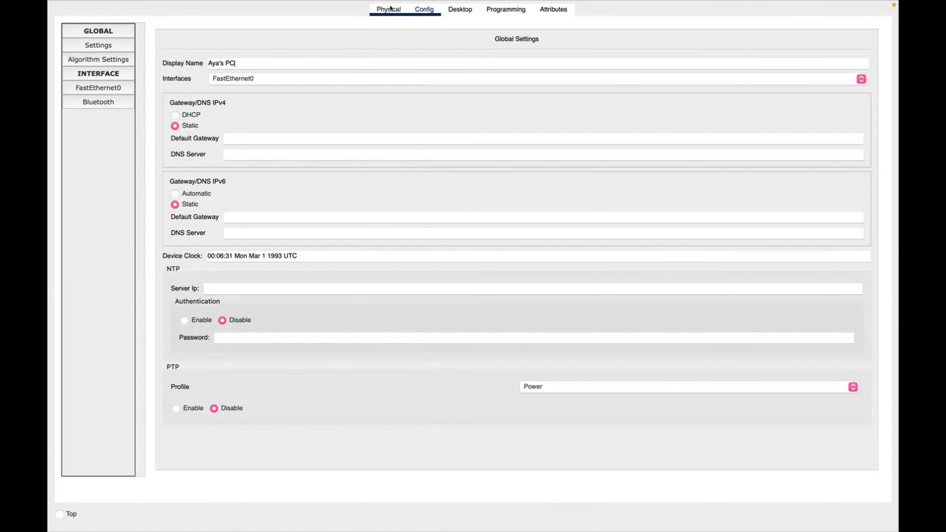
click(389, 9)
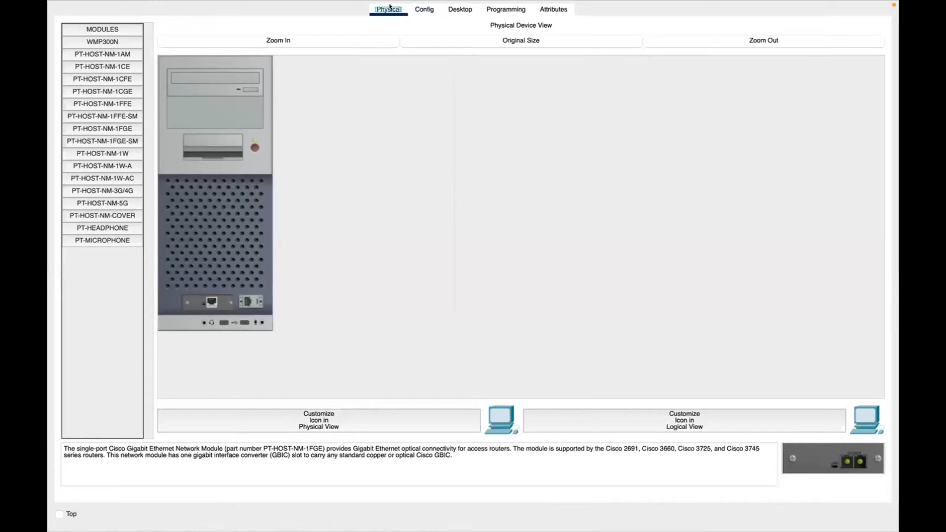
click(413, 7)
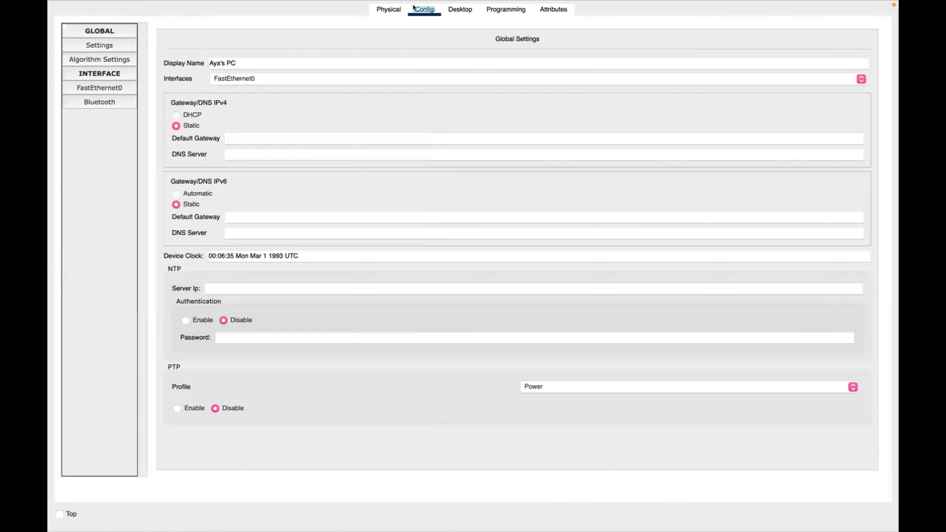
click(461, 9)
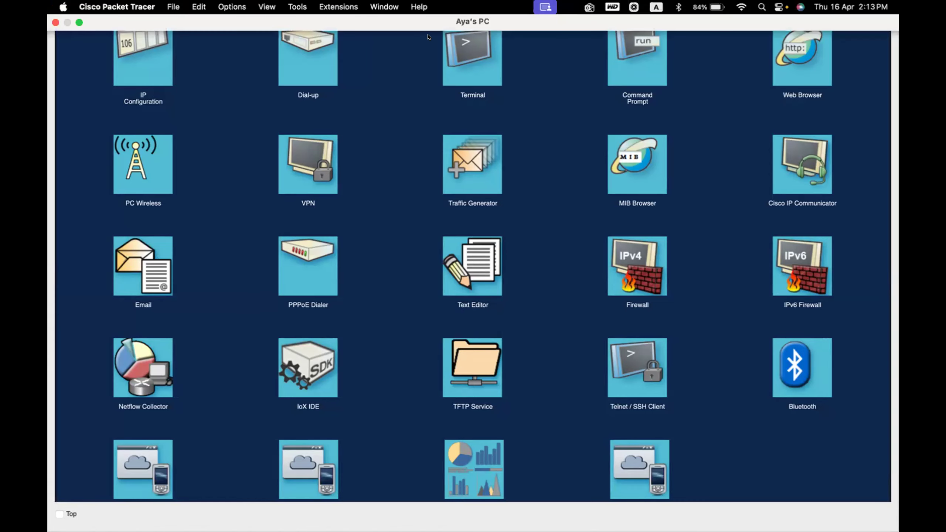
click(422, 11)
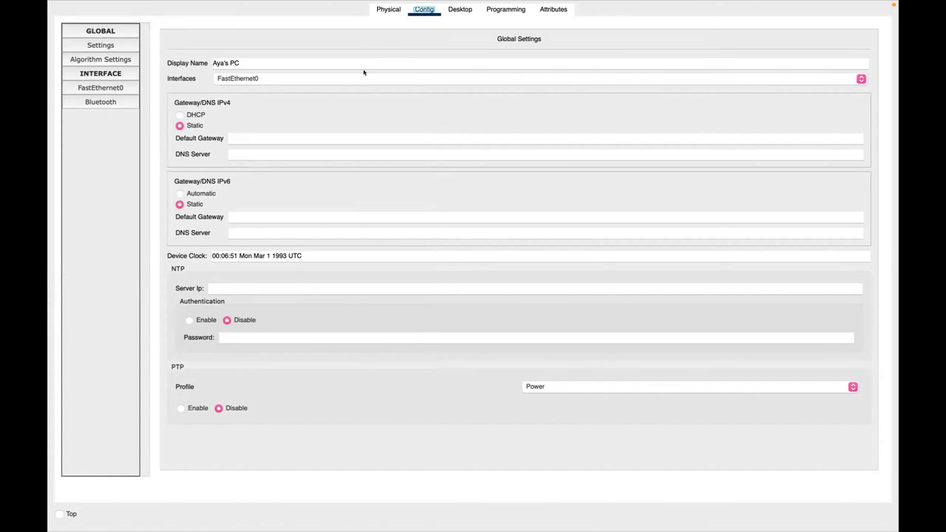
click(180, 115)
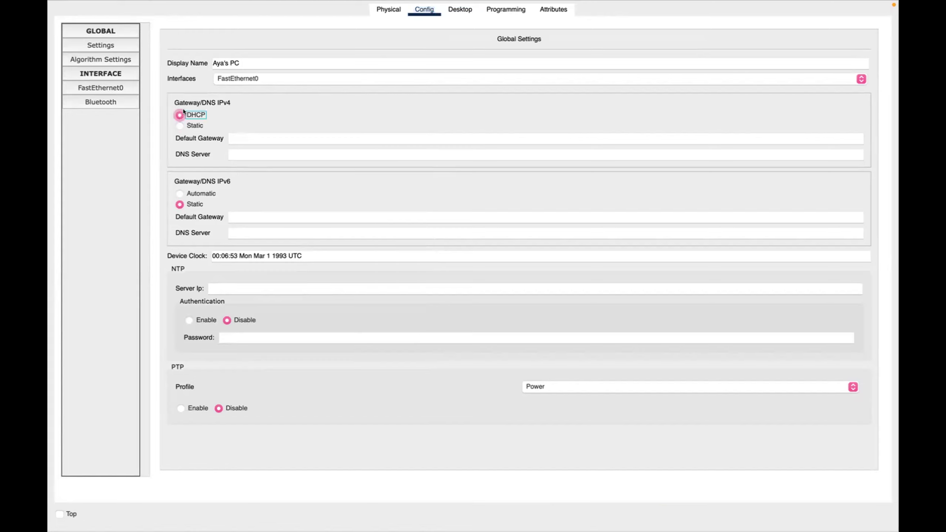
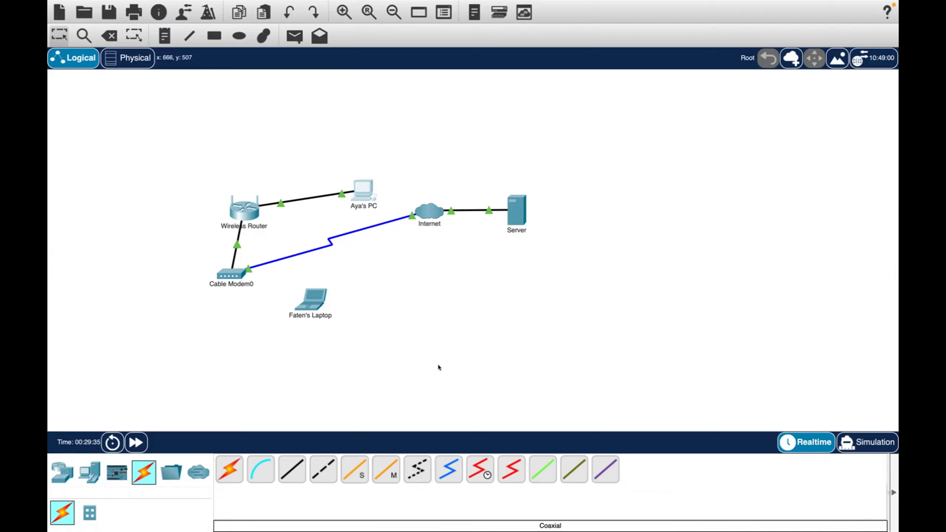
Step: Move the laptop farther from the cable modem, below the Internet cloud, and view its physical device enlarged
drag(318, 297, 389, 294)
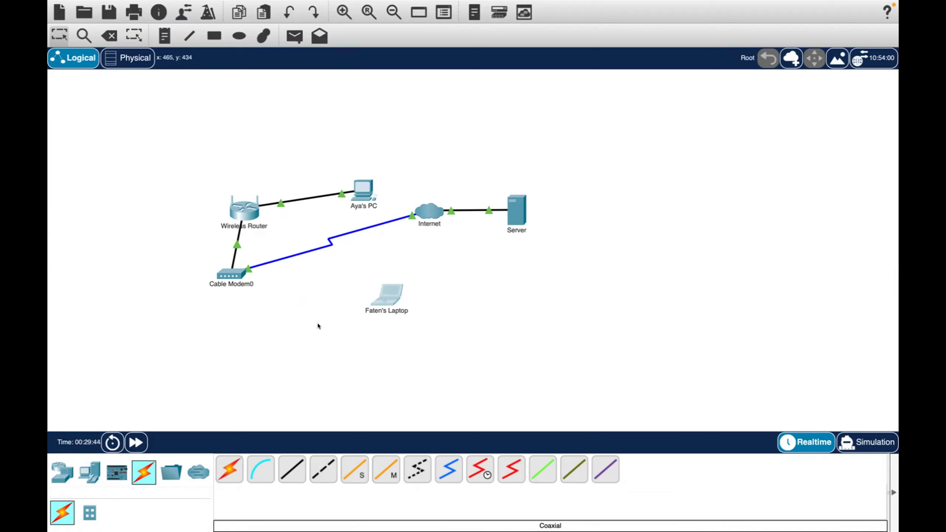
click(385, 307)
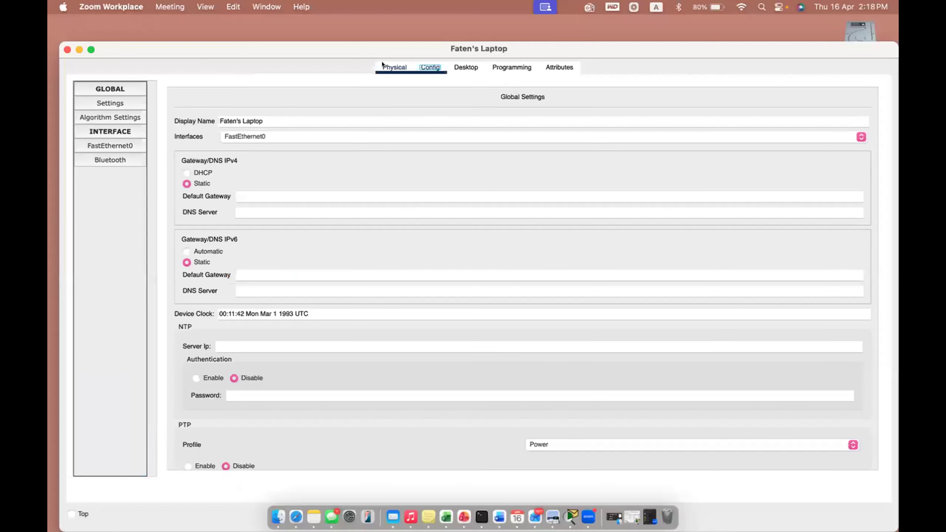
click(385, 66)
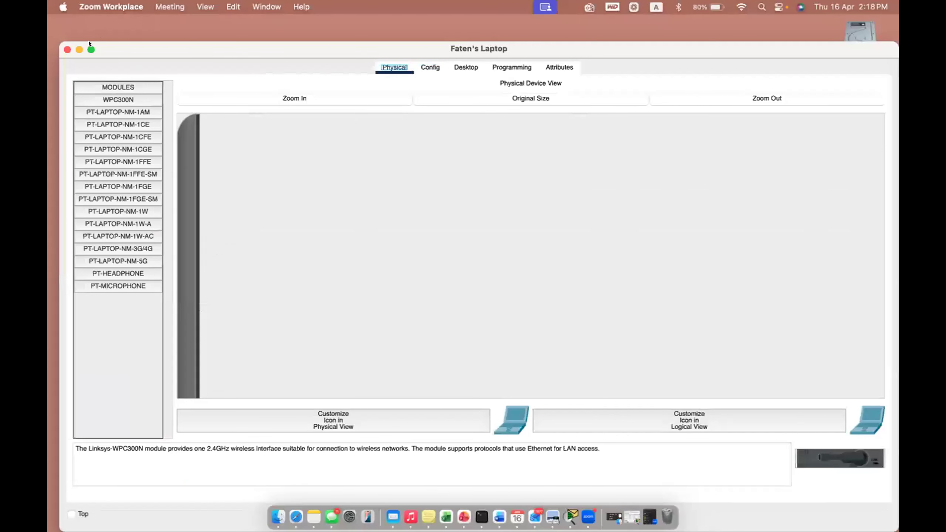
click(90, 49)
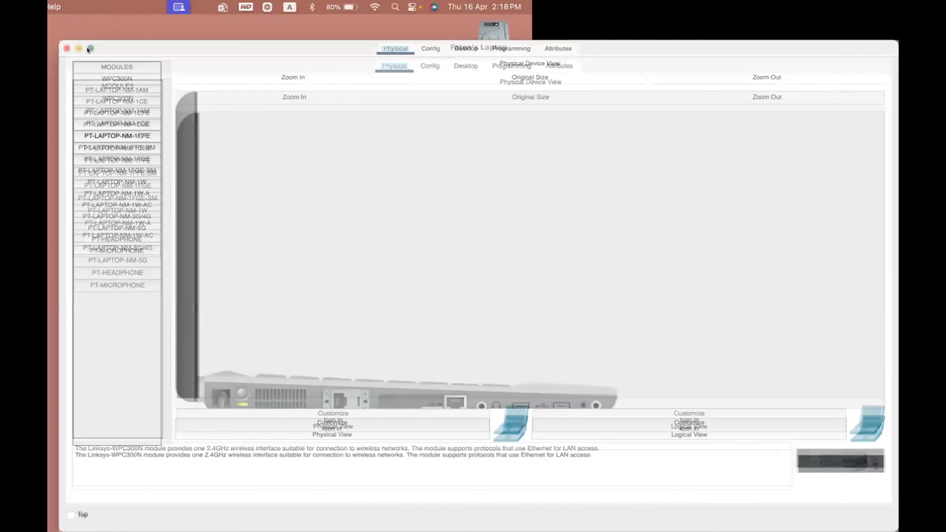
click(681, 40)
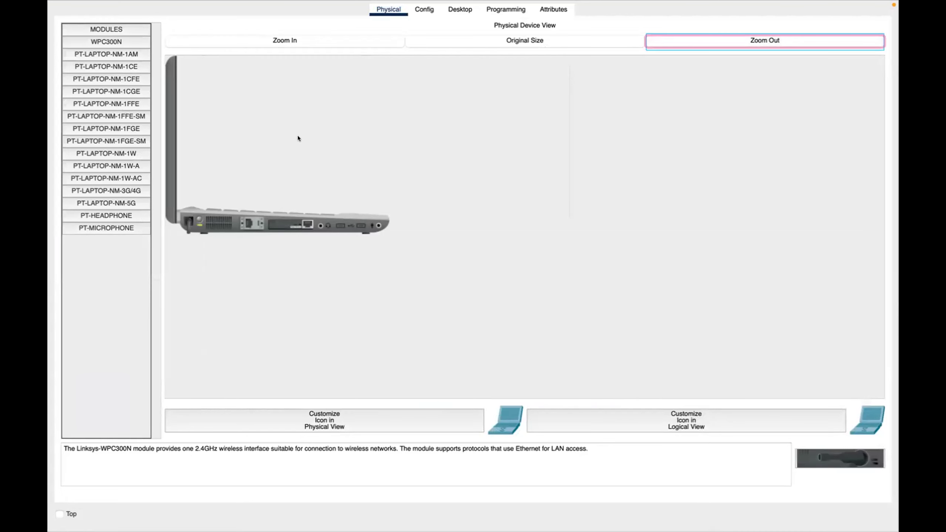
click(345, 40)
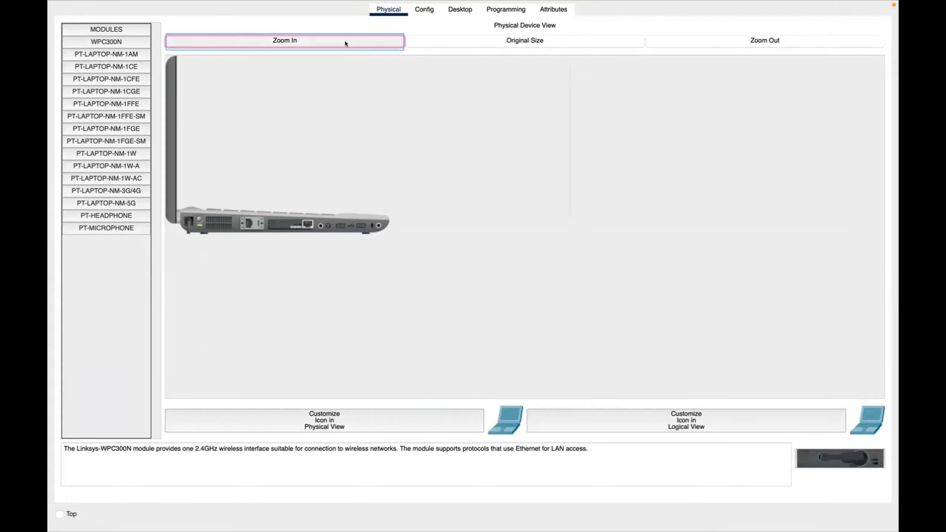
scroll(296, 192, down, 1)
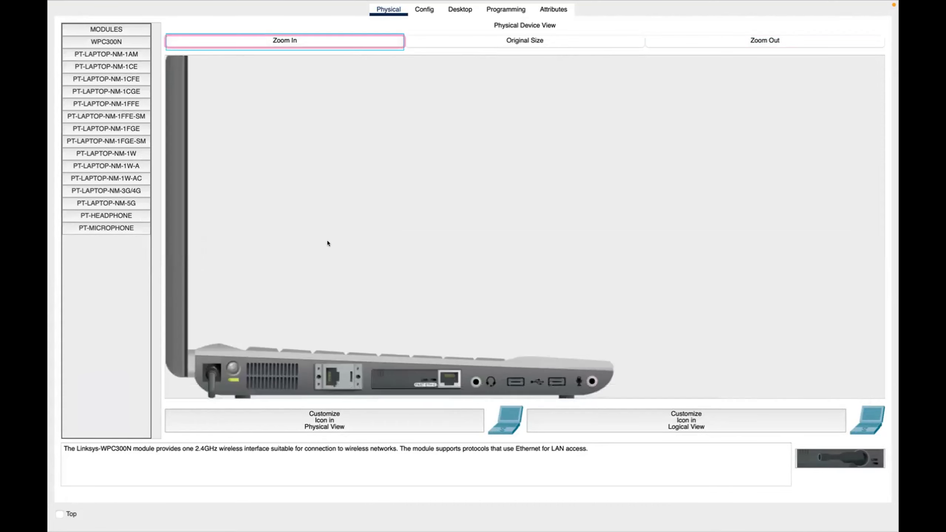
Step: Try to remove the laptop's Ethernet module while the laptop is powered on
click(404, 375)
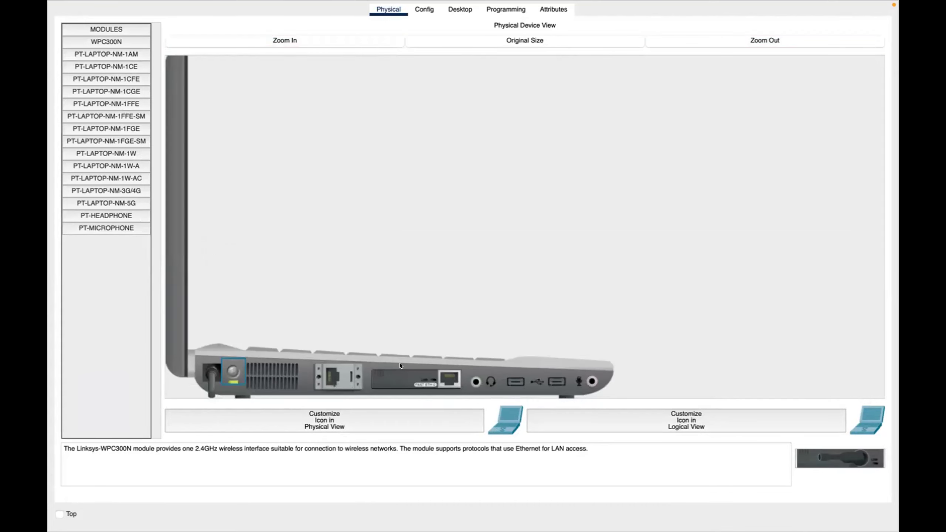
drag(408, 383, 88, 321)
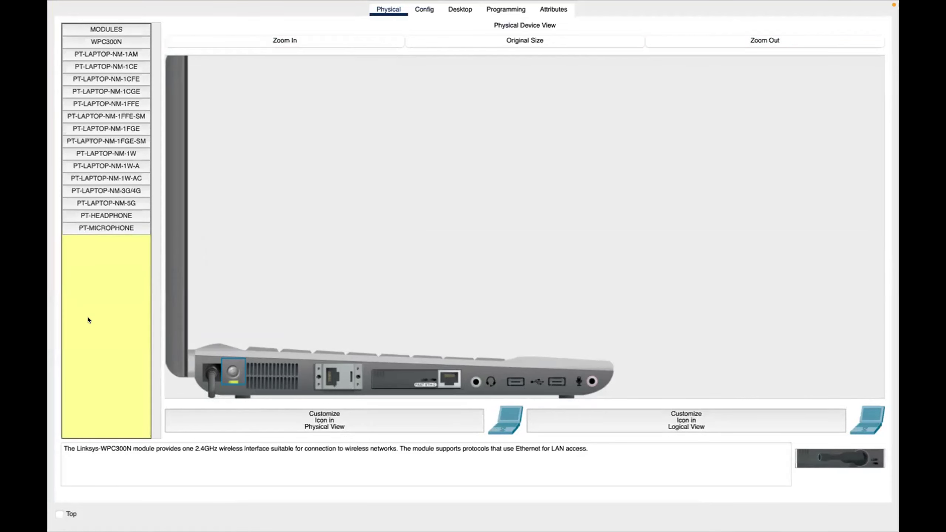
click(474, 199)
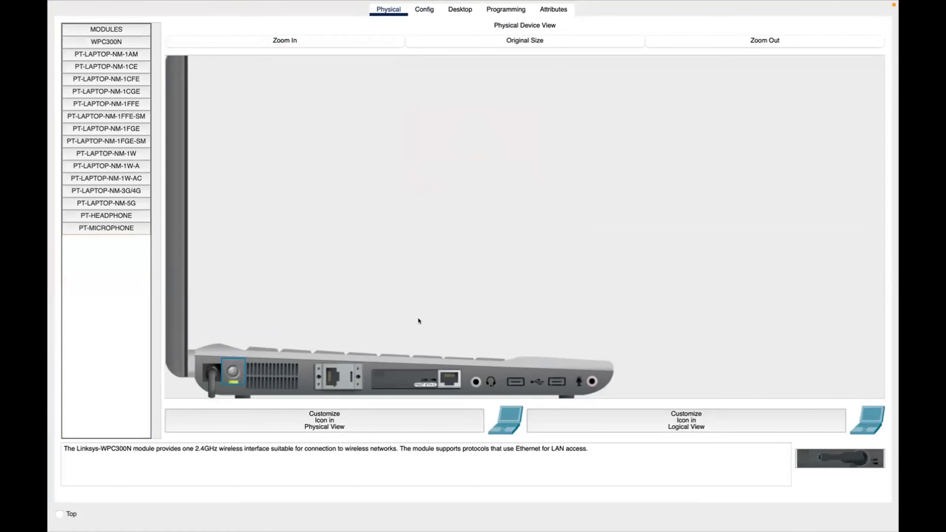
drag(384, 374, 99, 314)
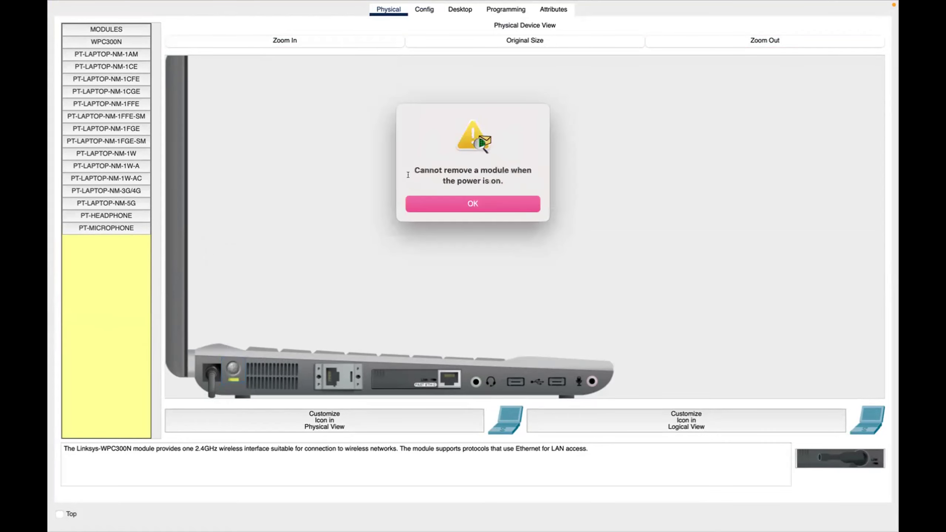
click(494, 203)
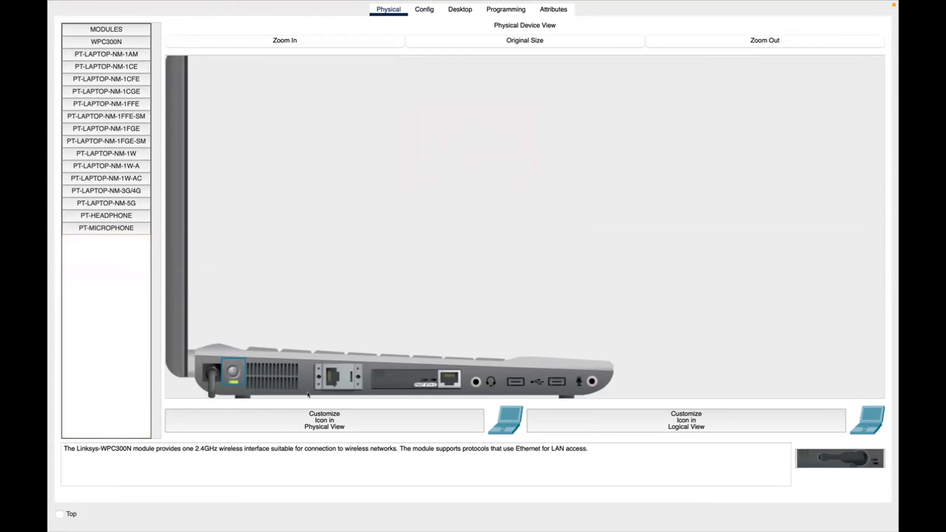
Step: Power off the laptop and replace its Ethernet module with the WPC300N wireless module
click(232, 372)
drag(437, 374, 78, 278)
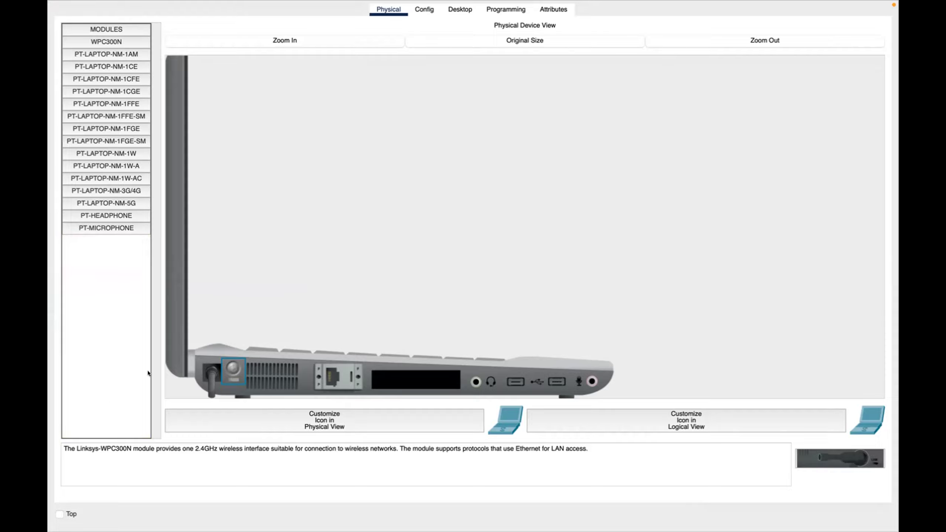
click(91, 37)
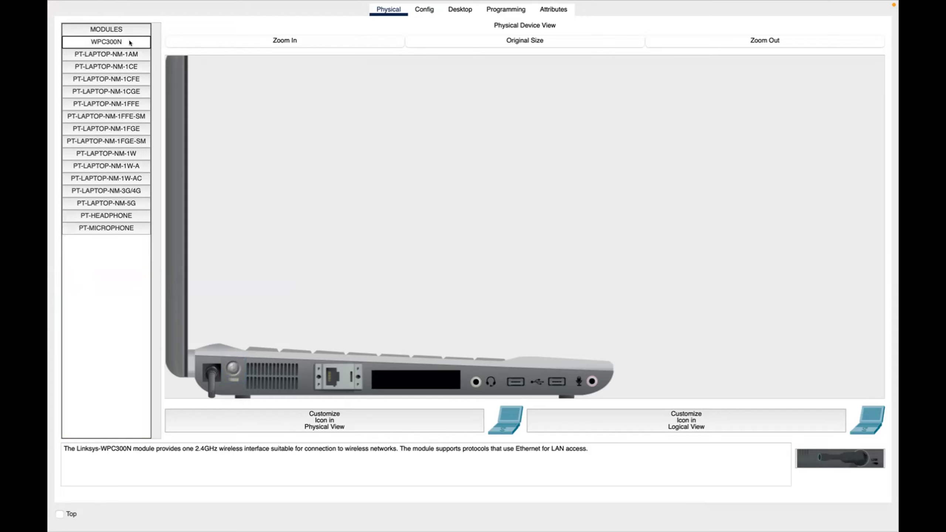
drag(117, 42, 410, 376)
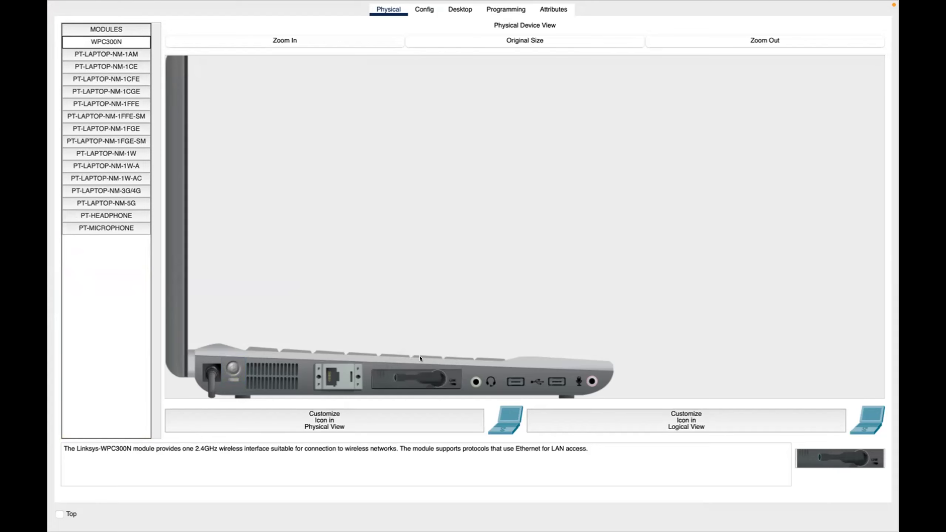
Step: Power the laptop back on and connect it to the HomeNetwork wireless network
click(225, 366)
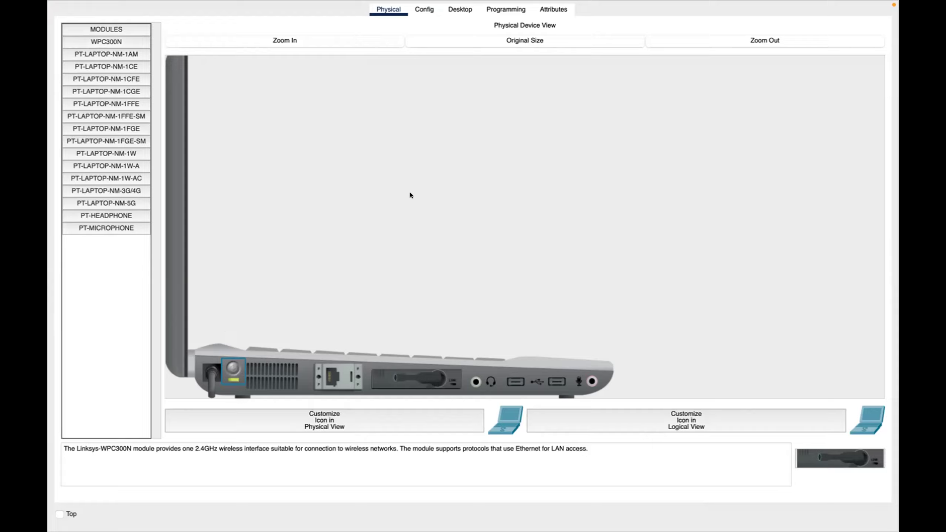
click(453, 8)
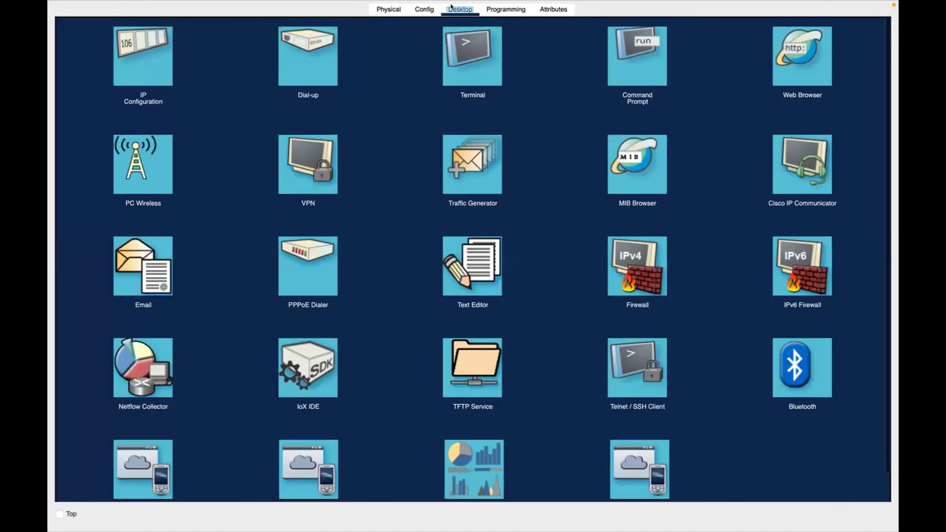
click(116, 145)
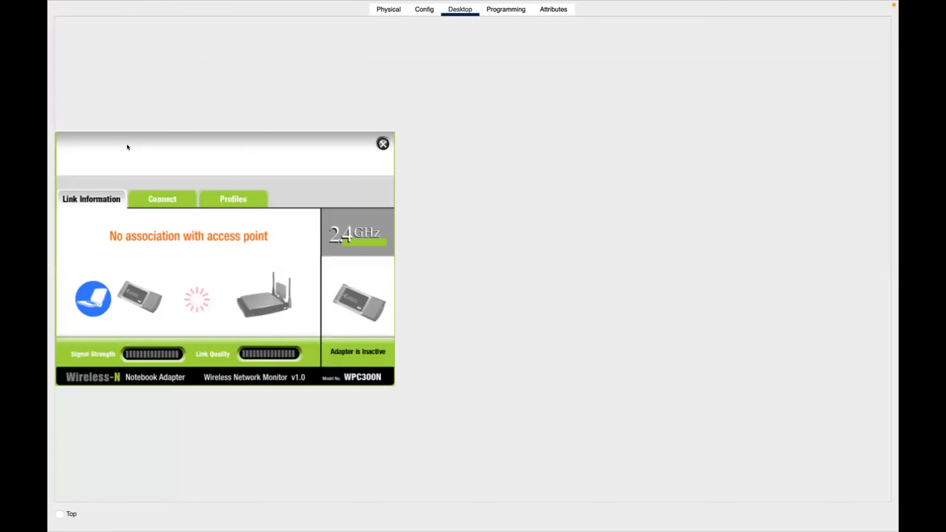
click(174, 199)
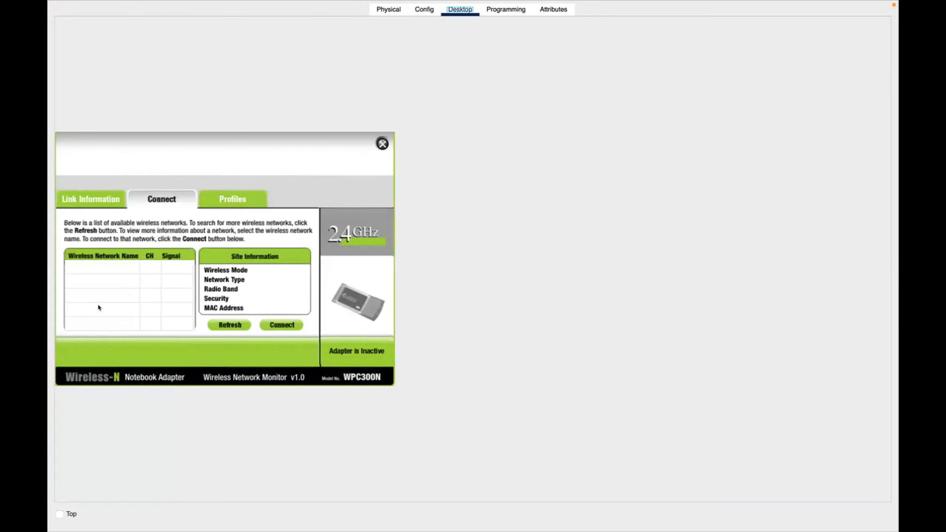
click(86, 267)
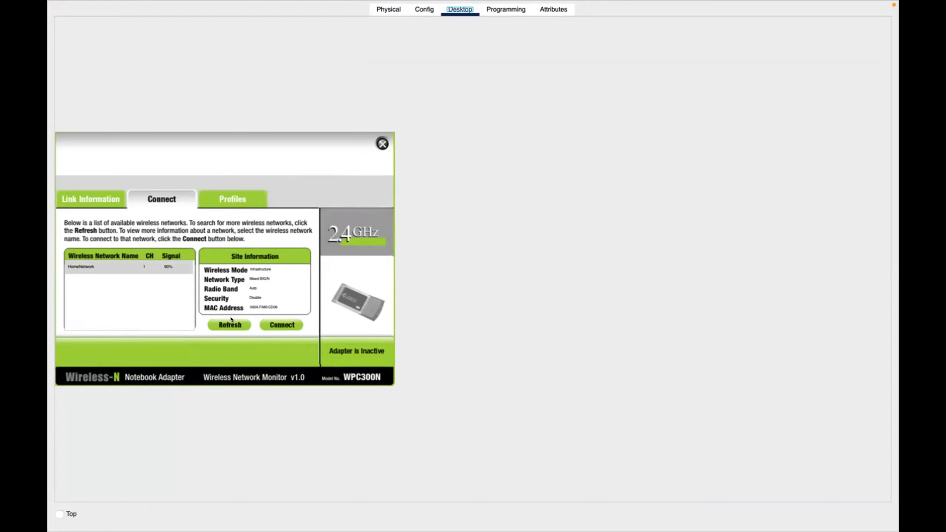
click(283, 324)
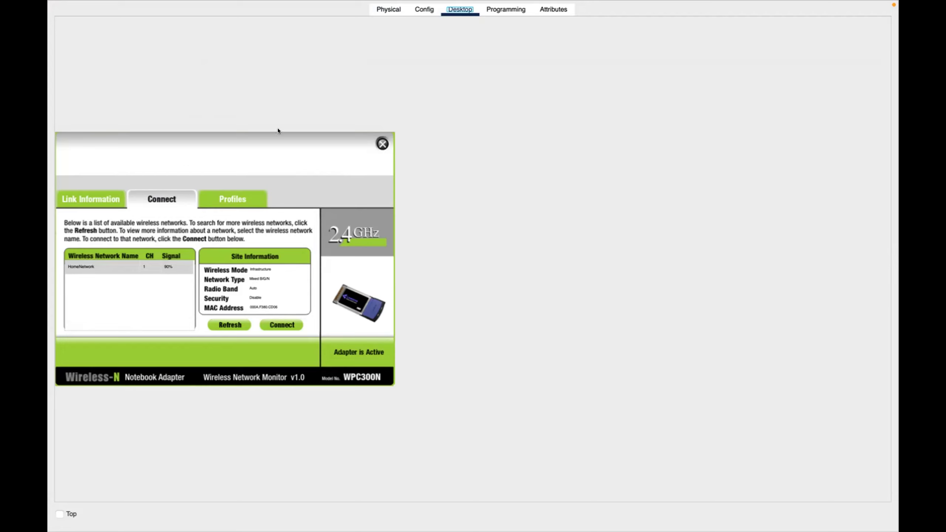
click(381, 142)
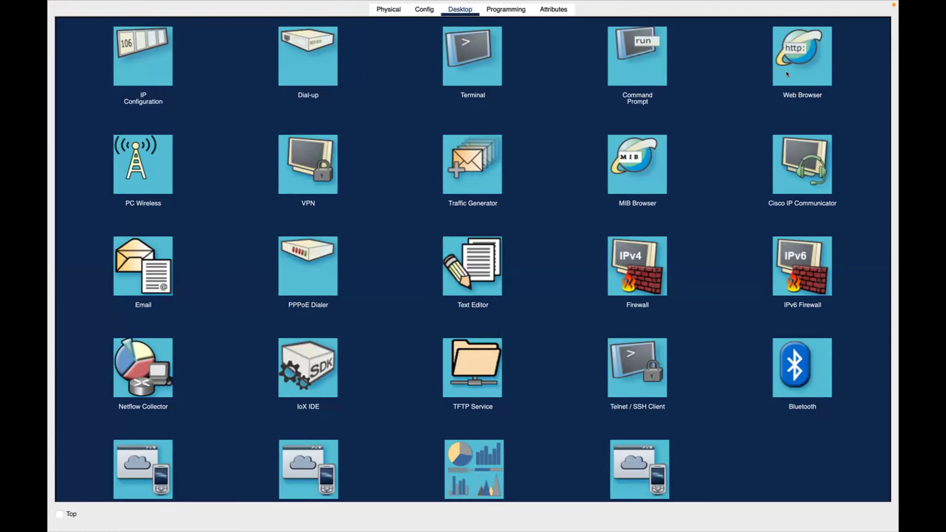
Step: Load cisco.pka in the laptop's web browser to test its Internet access, and close the browser
click(805, 42)
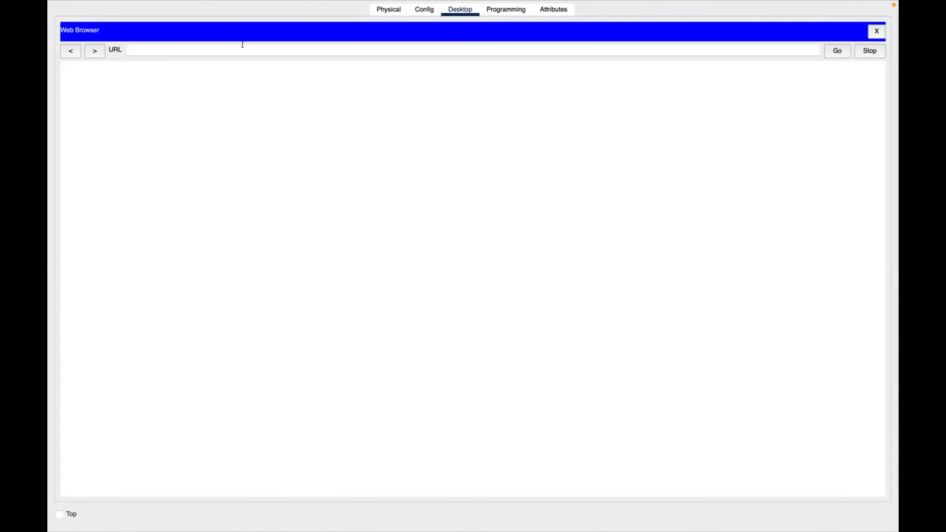
text(cisco.pka)
click(828, 47)
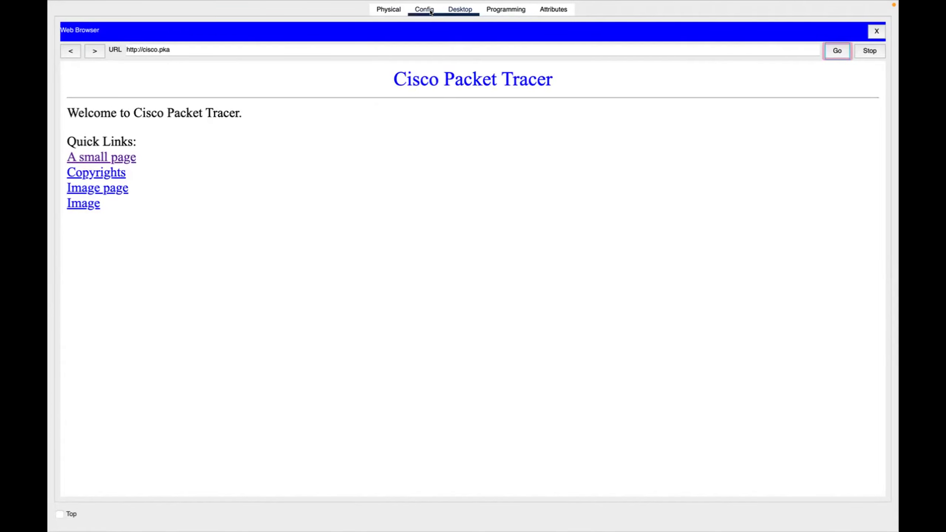
click(449, 7)
click(871, 26)
click(871, 26)
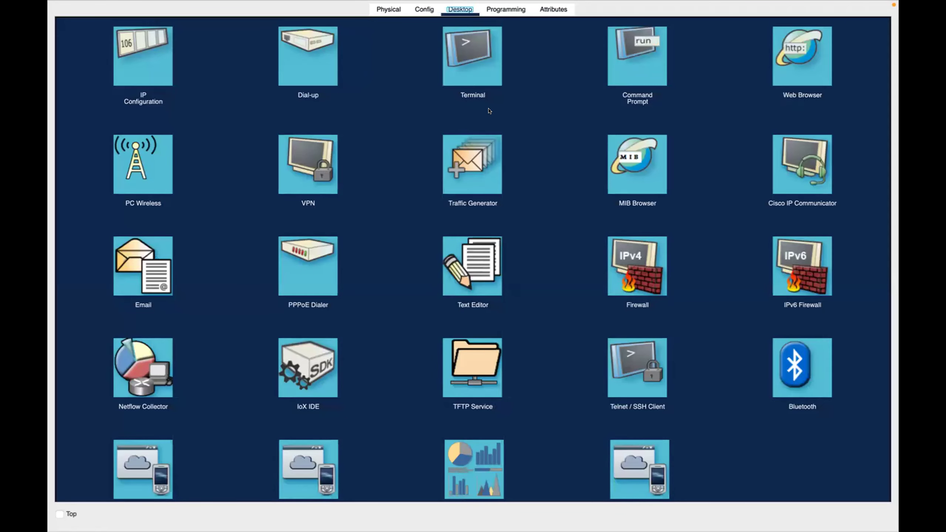
Step: Run ipconfig in the laptop's command prompt to check its IP configuration
click(615, 59)
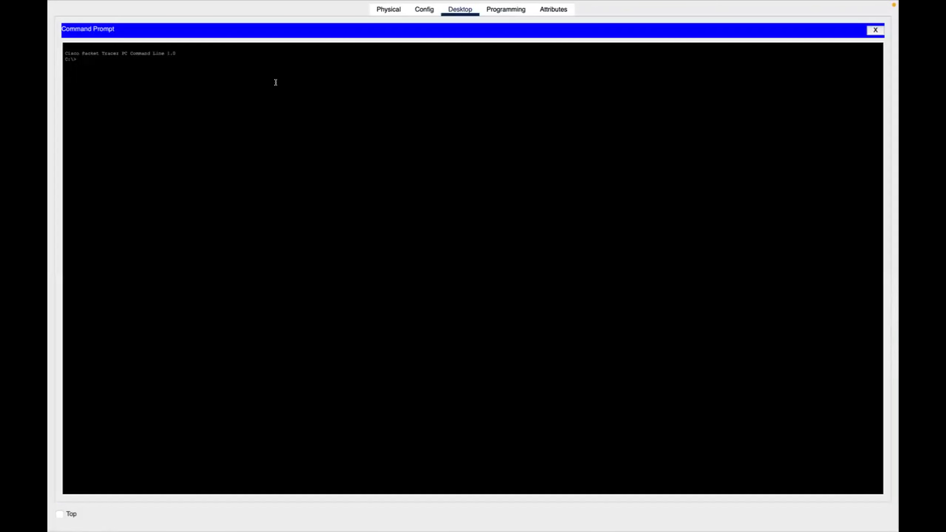
text(ipconfig)
key(Return)
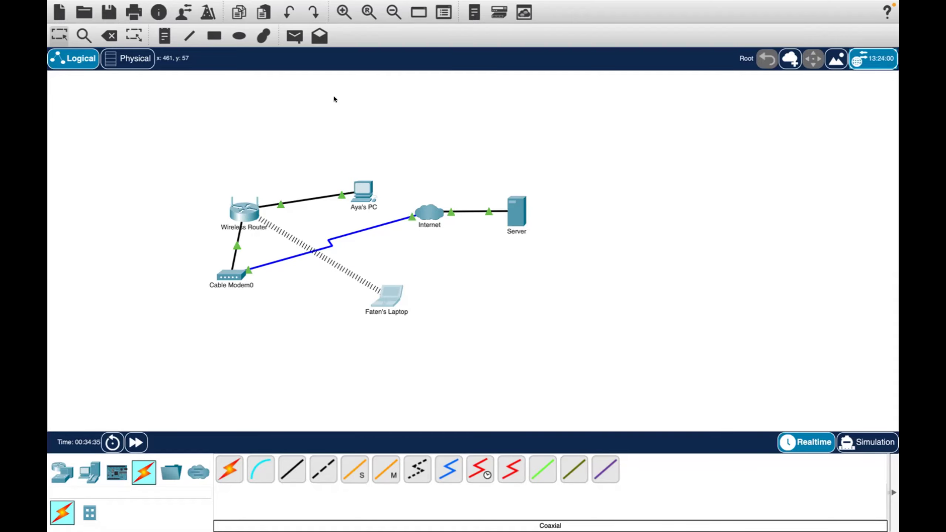
mouse_move(898, 531)
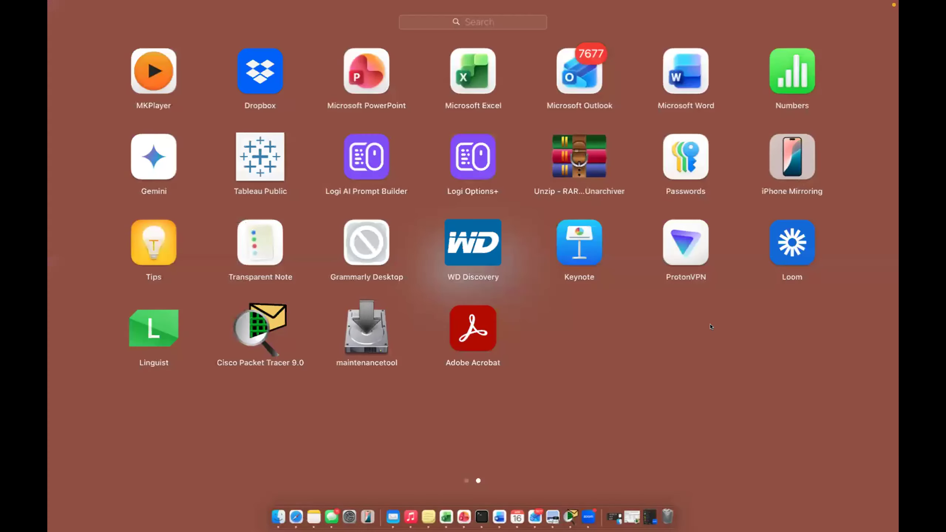
click(600, 370)
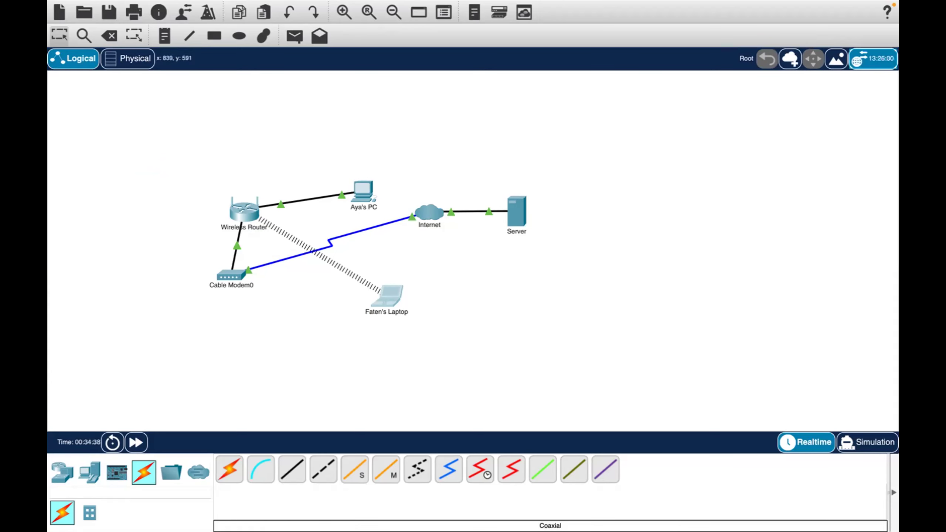
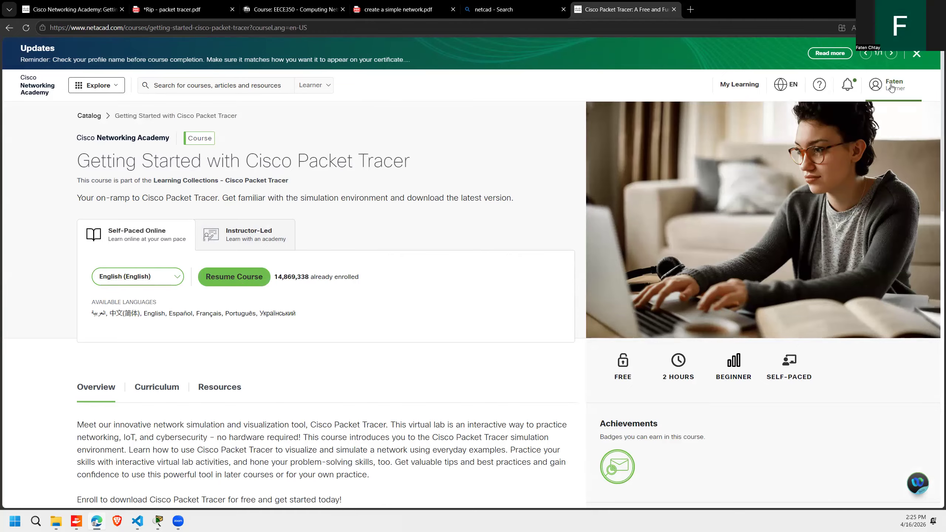
Step: Switch to the Cisco Networking Academy site in the browser and resume the Getting Started with Cisco Packet Tracer course
click(891, 88)
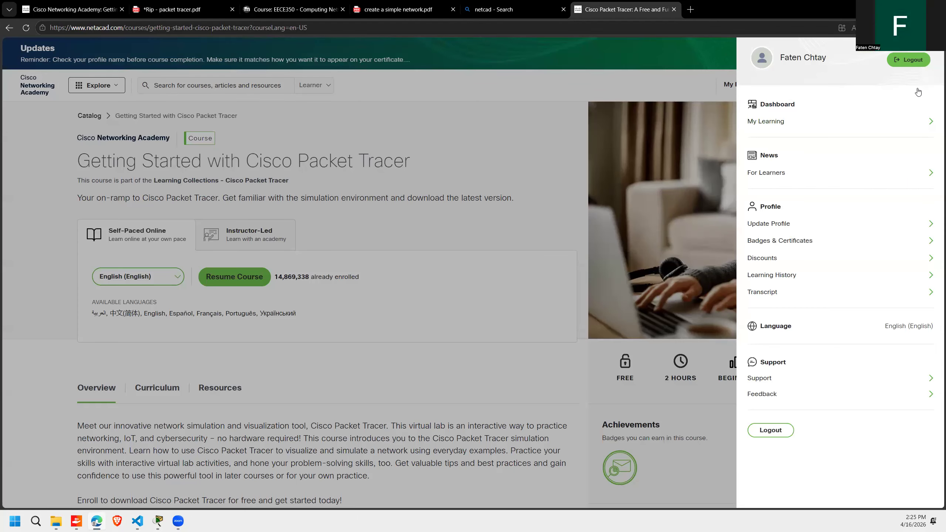
click(225, 158)
drag(100, 160, 383, 169)
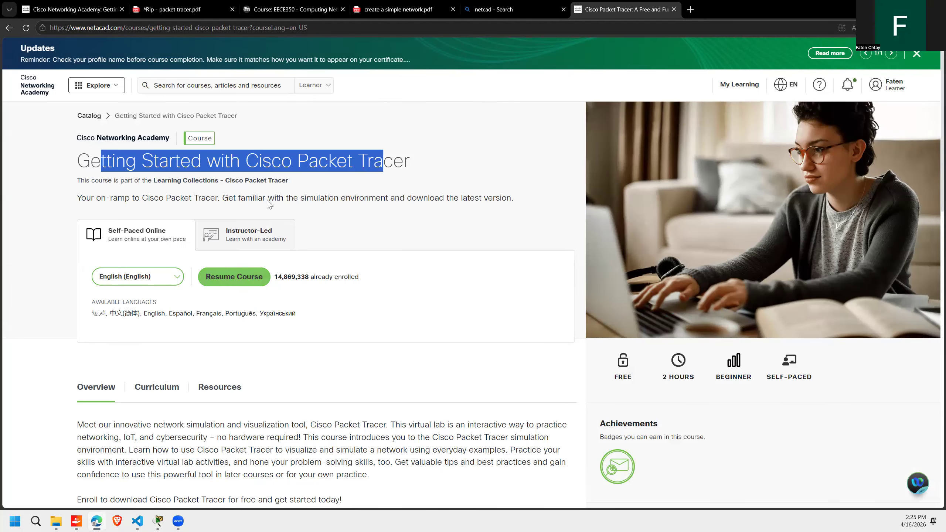
click(246, 279)
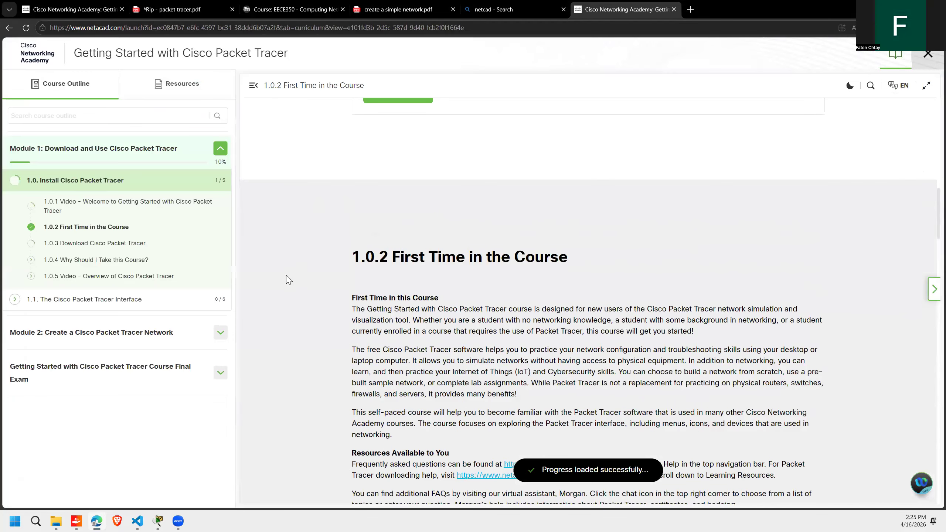
Step: View the lab-downloads resource page linked in lesson 1.0.2 First Time in the Course, and close it to return to the lesson
scroll(409, 298, down, 2)
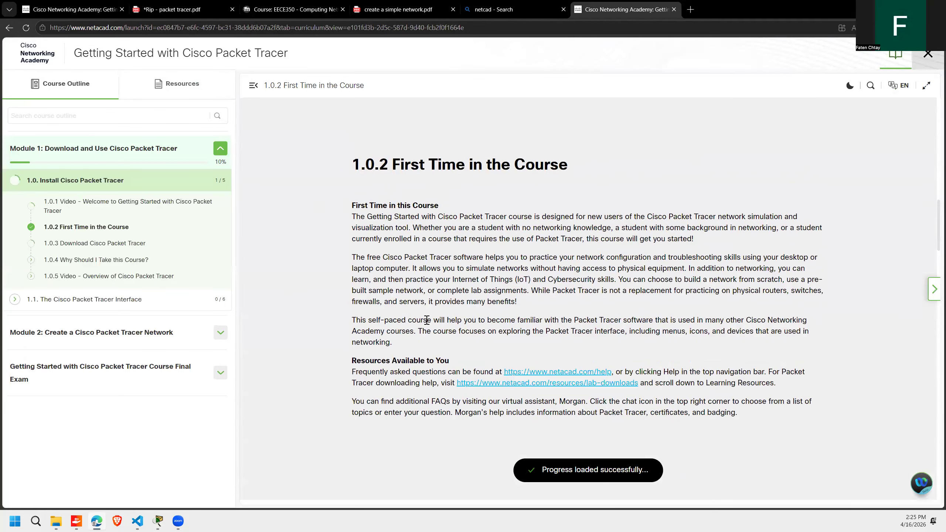
scroll(426, 320, down, 2)
drag(355, 291, 423, 295)
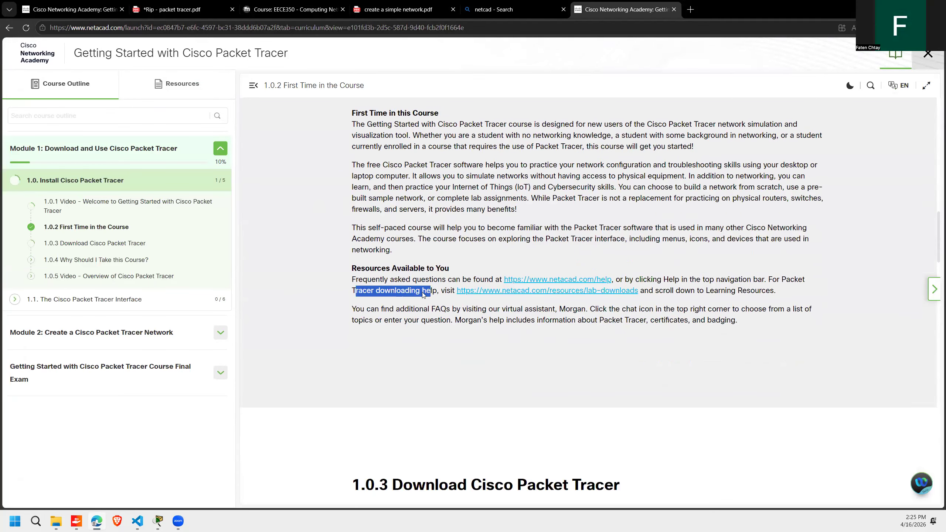
click(538, 293)
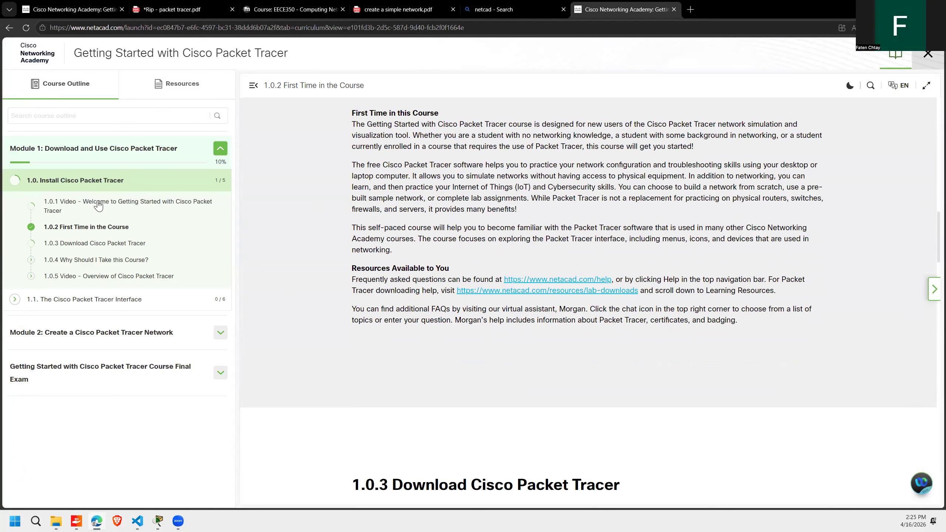
click(508, 295)
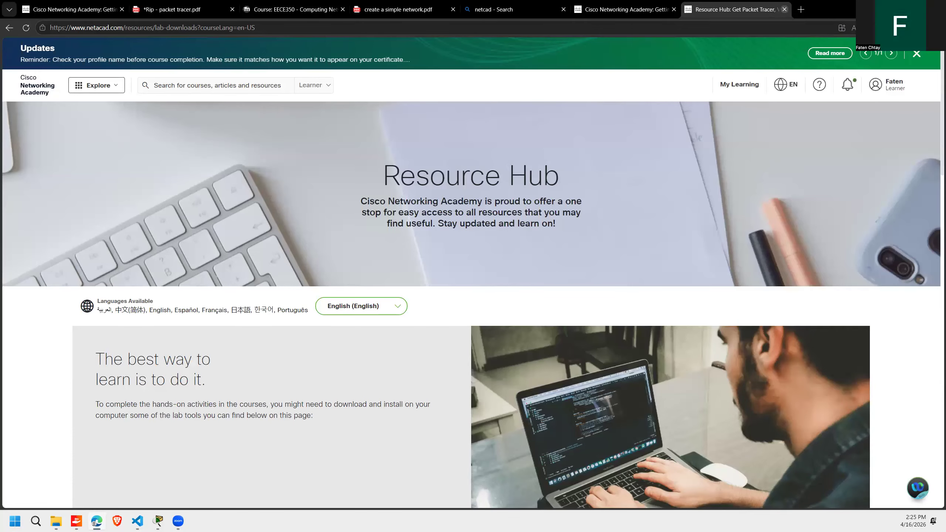
key(ctrl+w)
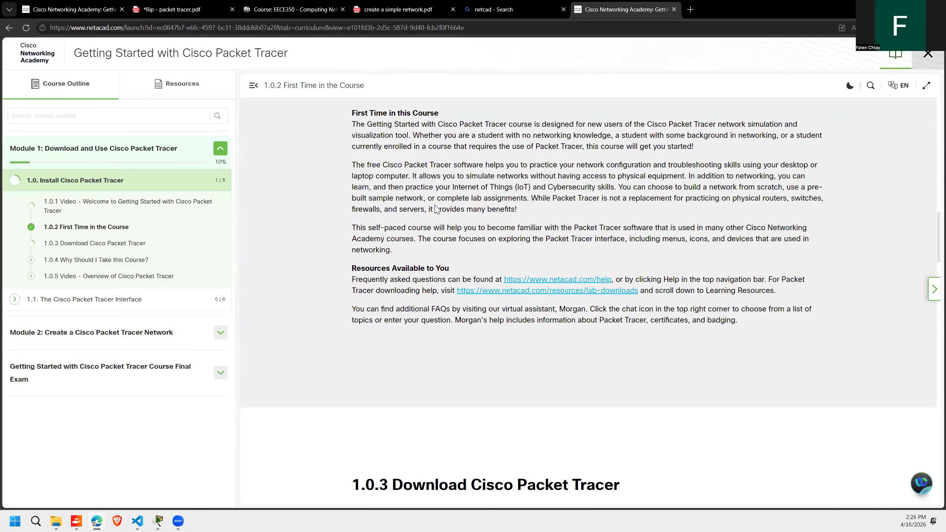
scroll(437, 210, up, 1)
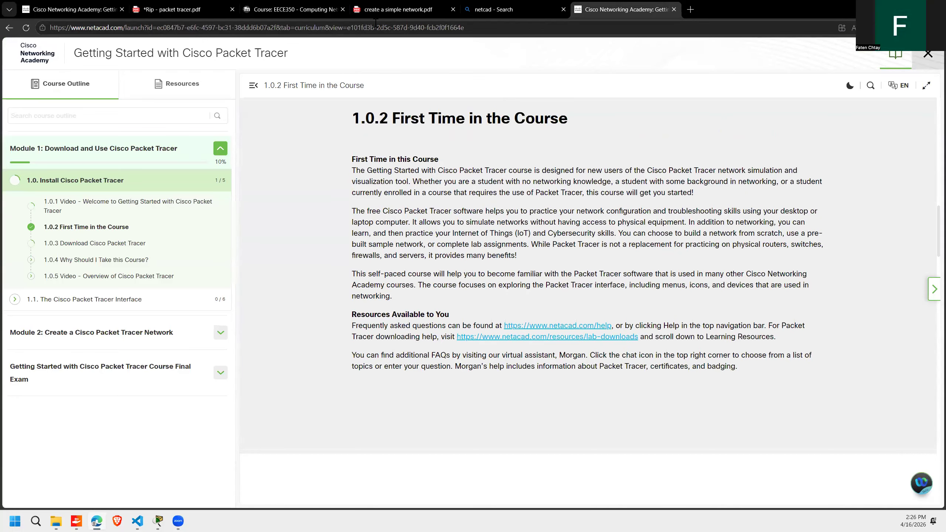
Step: Return to the Networking Academy home page, search for packet tracer, and open the Cisco Packet Tracer learning collection
click(170, 9)
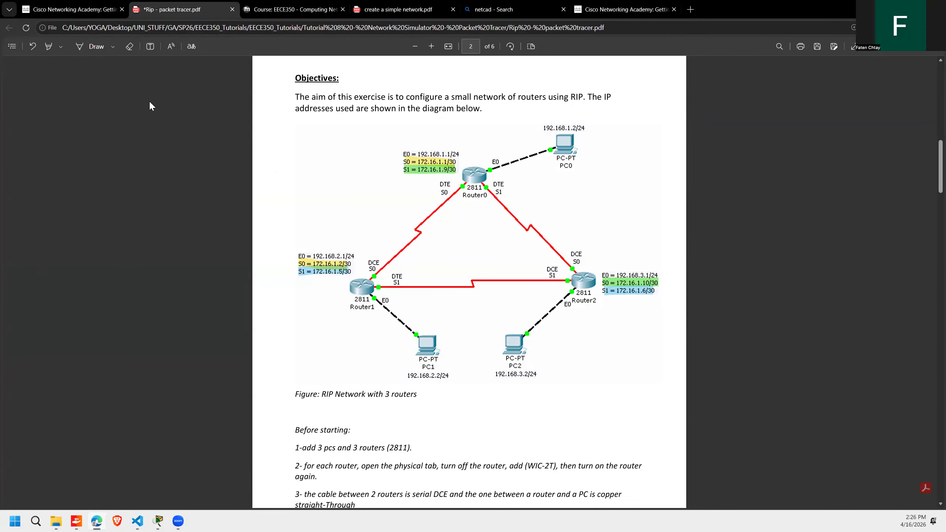
click(71, 9)
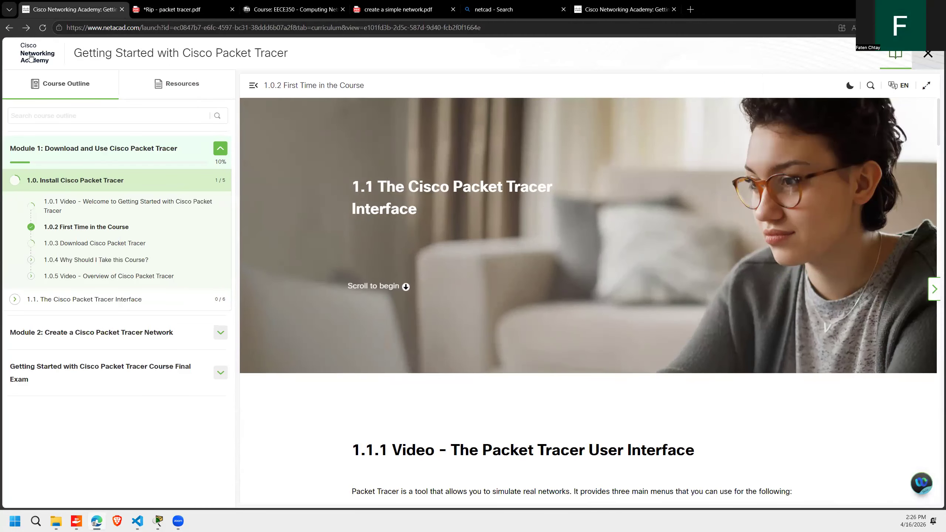
click(51, 51)
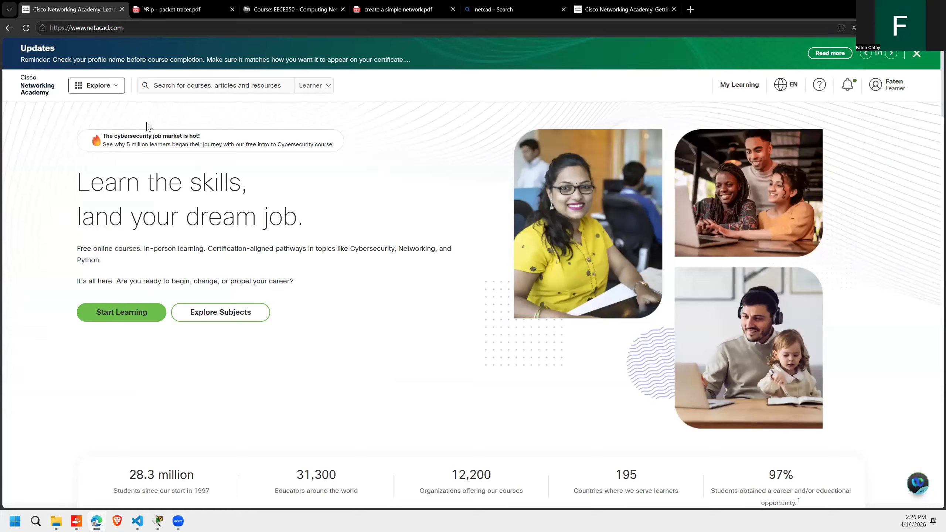
click(191, 89)
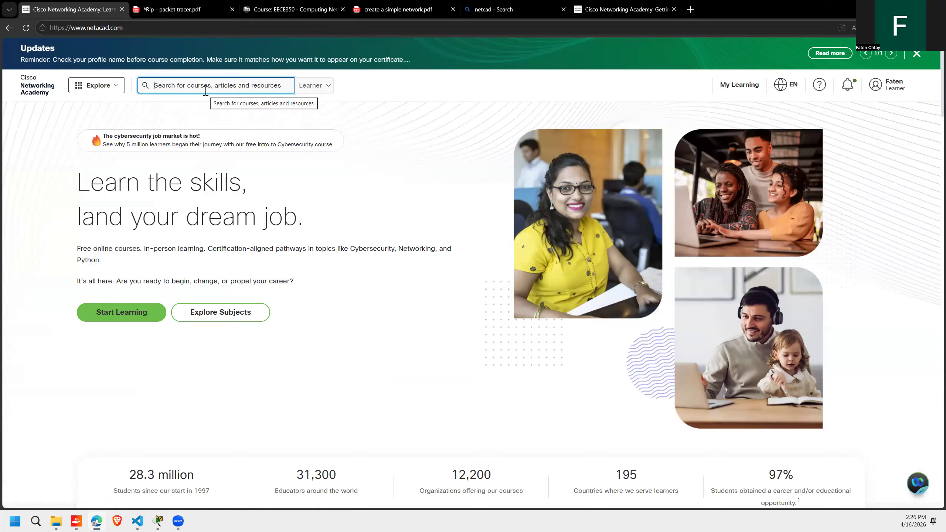
text(packet tracer)
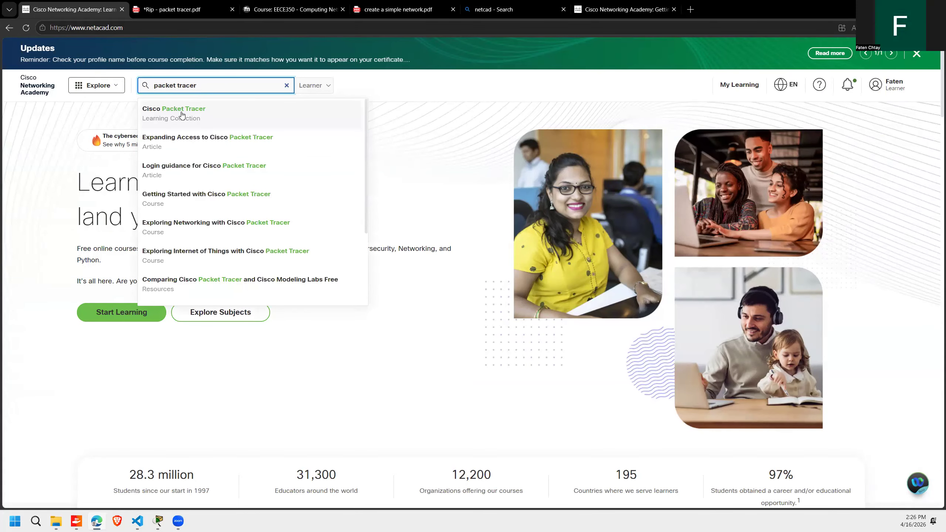
click(182, 115)
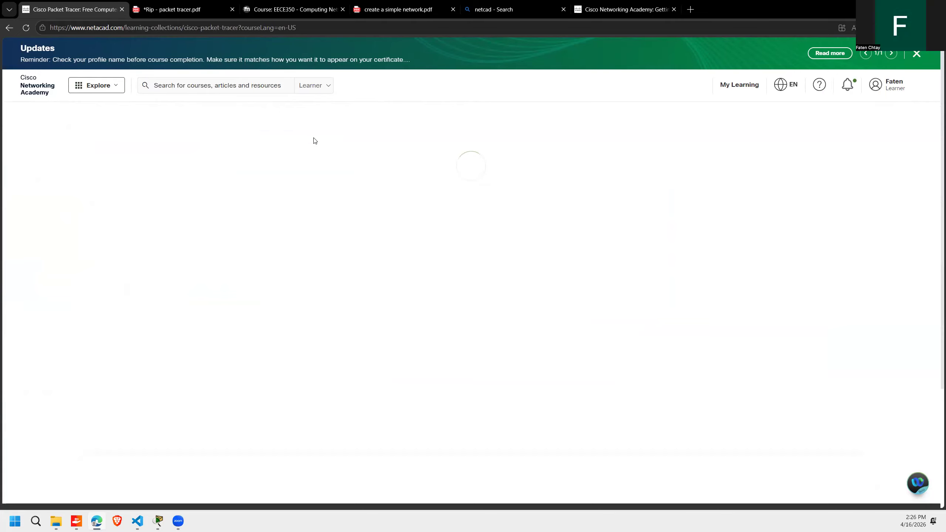
Step: Open the Getting Started with Cisco Packet Tracer course from the learning collection and select the course page's address
key(ctrl+l)
click(310, 329)
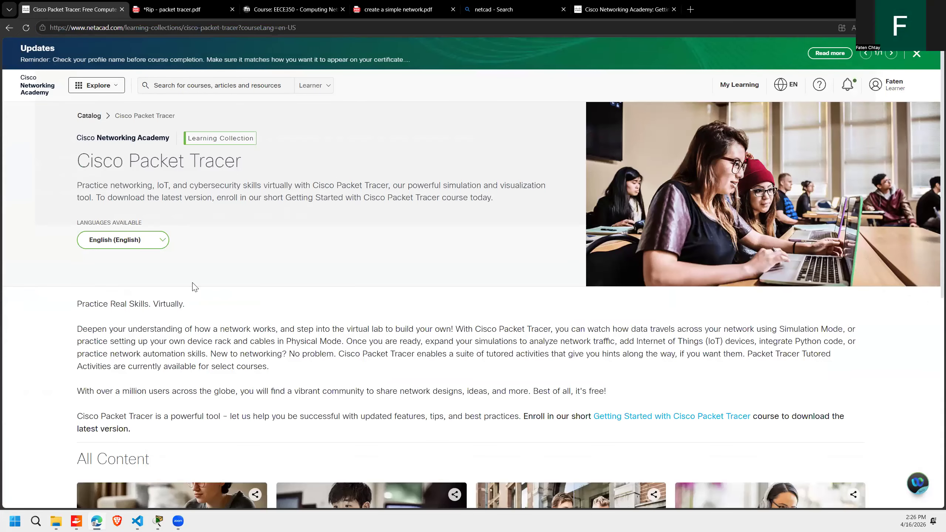
scroll(219, 352, down, 7)
scroll(253, 224, up, 7)
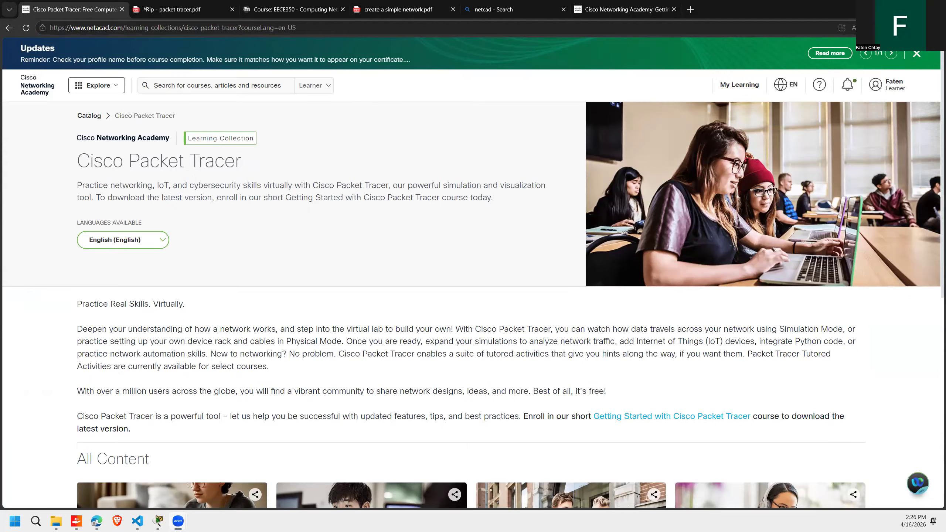
scroll(297, 274, down, 9)
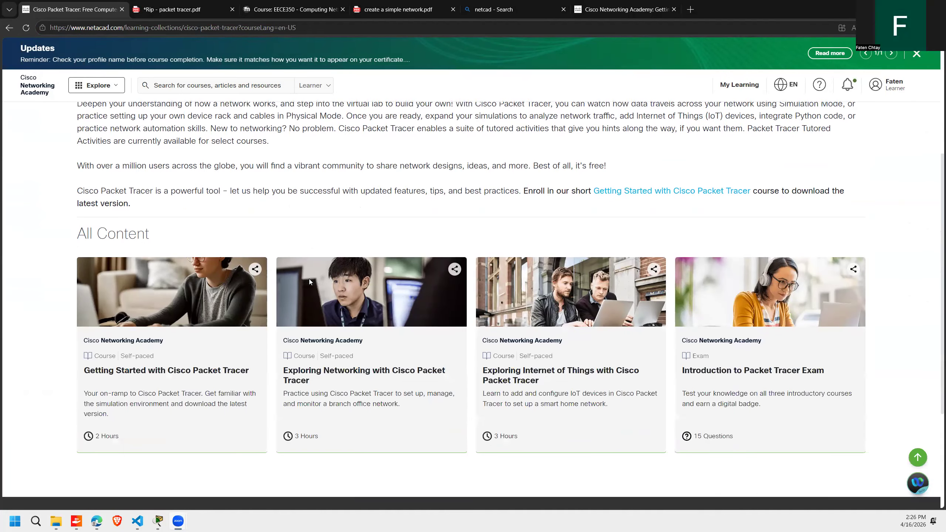
click(201, 230)
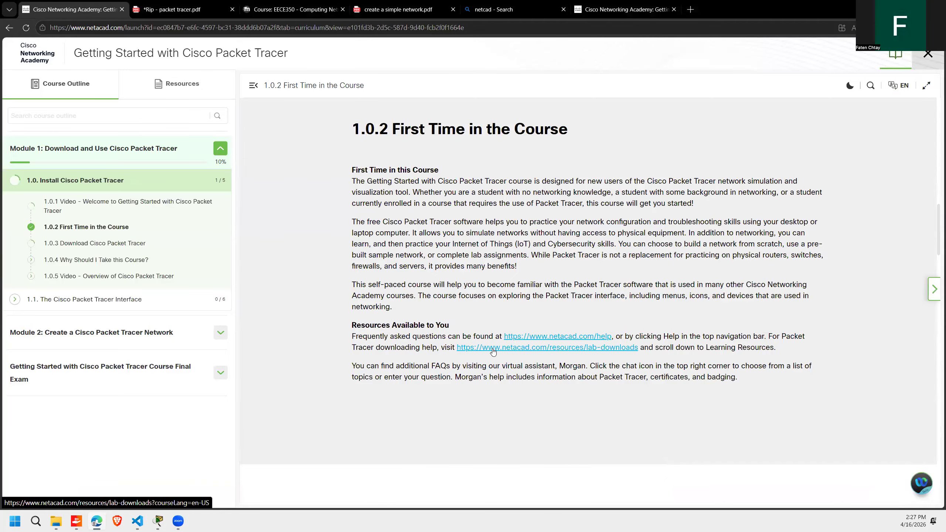
key(ctrl+l)
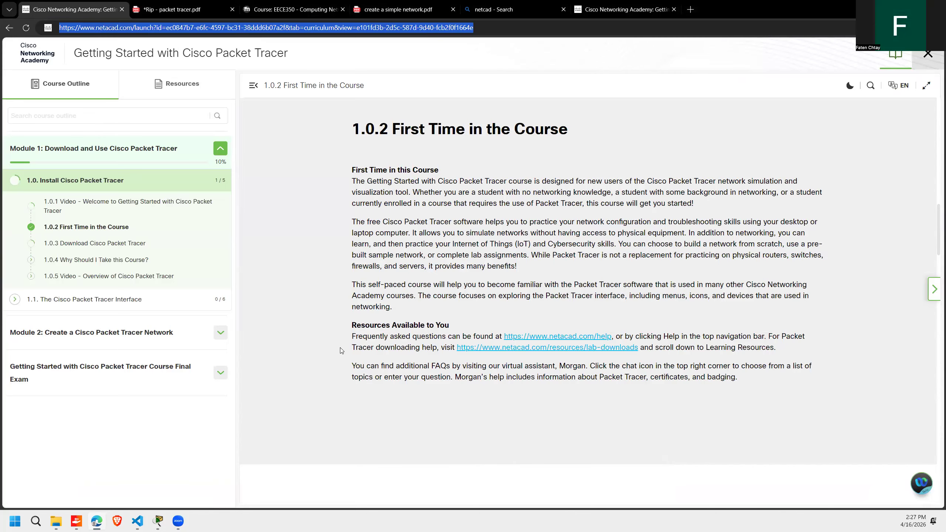
Step: Open the lab-downloads resource page linked in the lesson, find the Packet Tracer 9.0.0 download links, and select the page's address
click(502, 349)
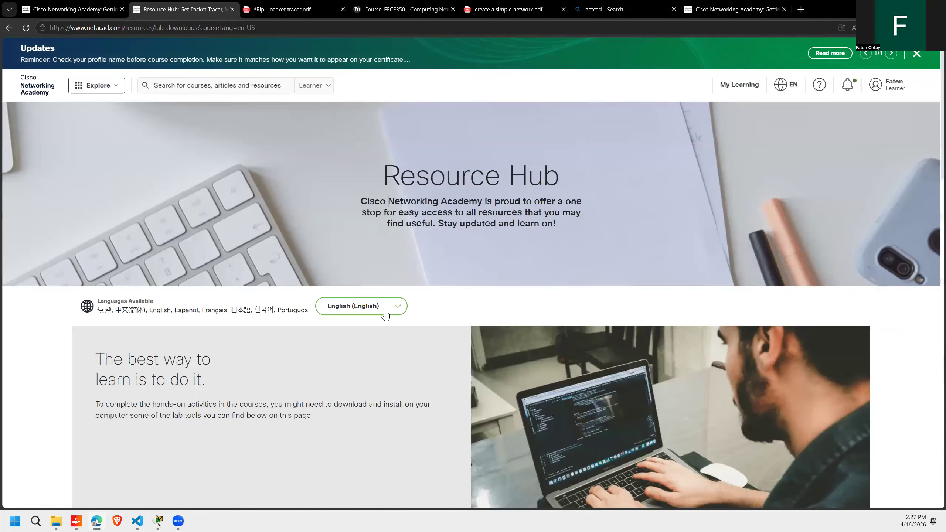
scroll(390, 322, down, 5)
scroll(398, 331, down, 5)
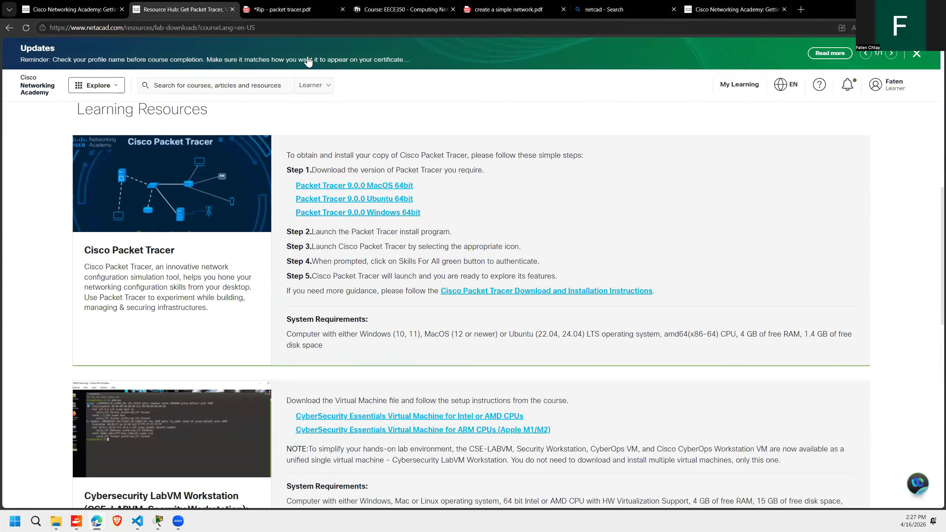
key(ctrl+l)
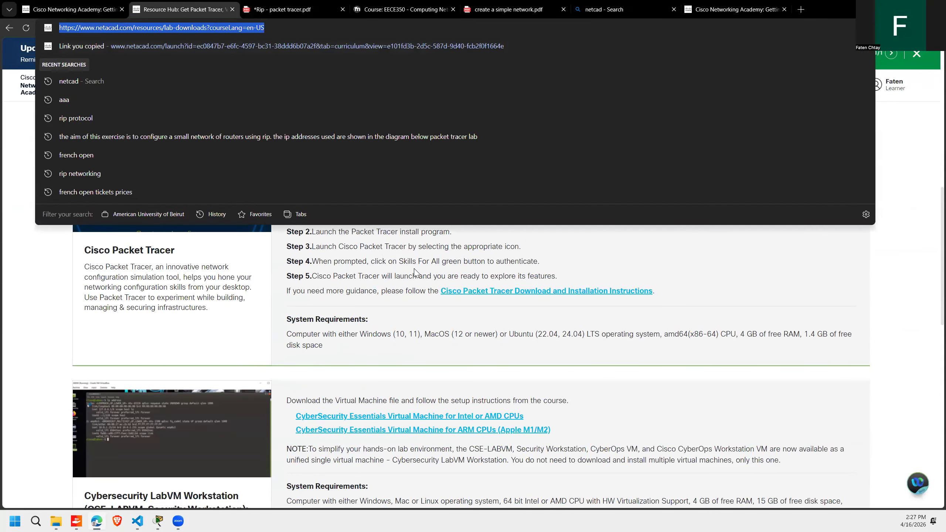
key(Escape)
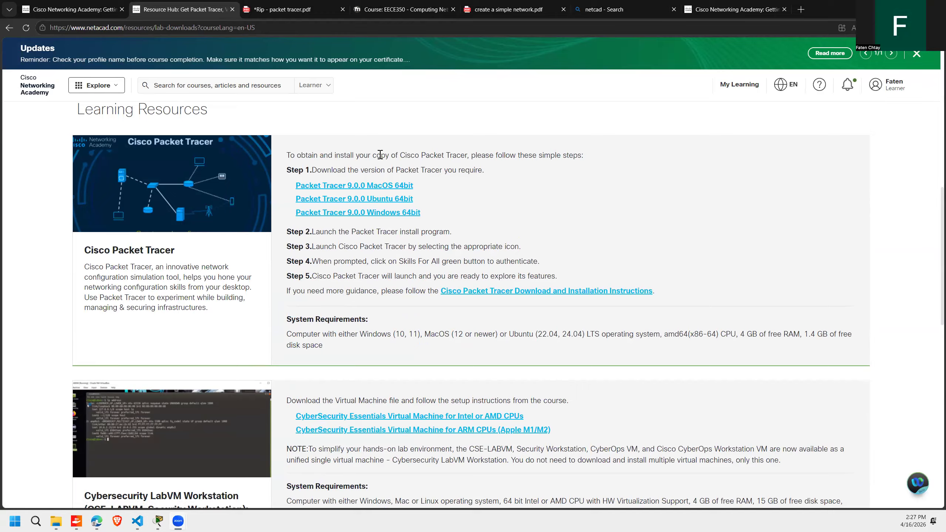
Step: Switch to the Rip - packet tracer PDF, place it beside Packet Tracer, and examine the three-router RIP network diagram
key(ctrl+Tab)
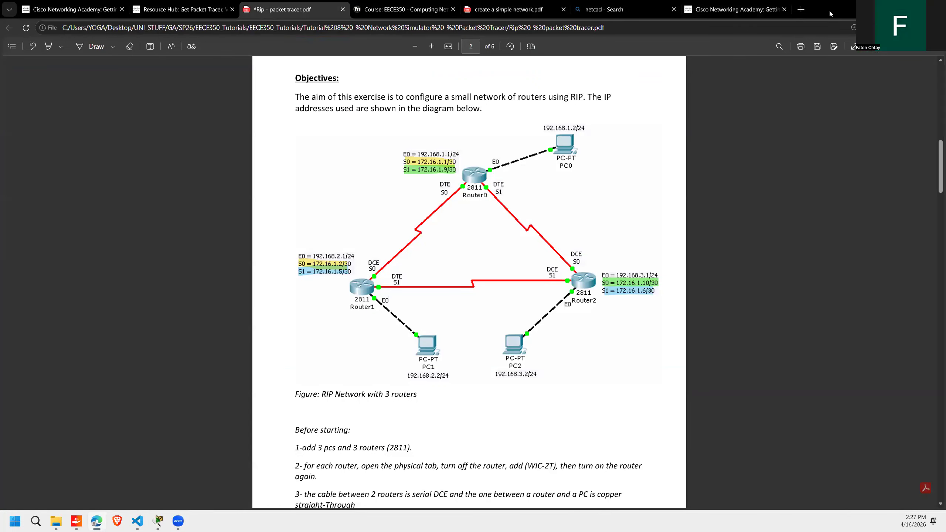
key(super+Right)
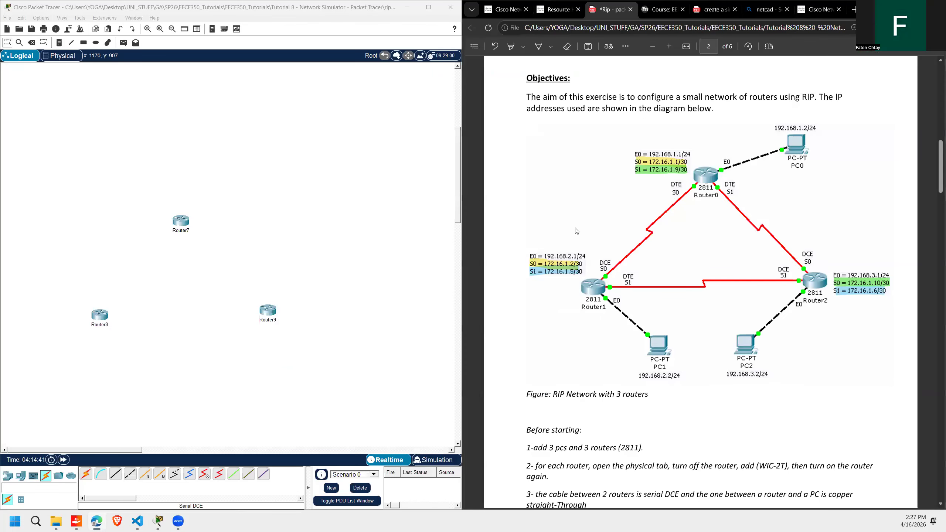
scroll(576, 232, up, 1)
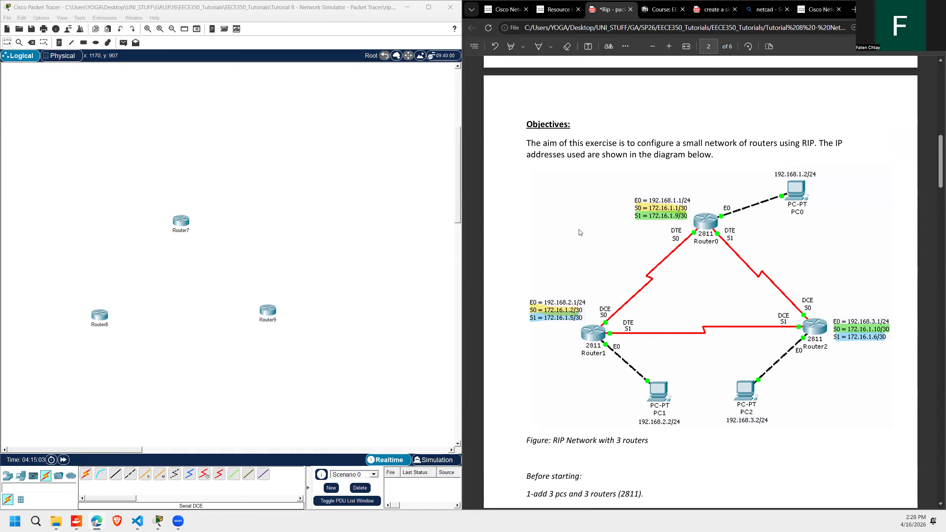
scroll(589, 236, down, 3)
scroll(590, 236, up, 1)
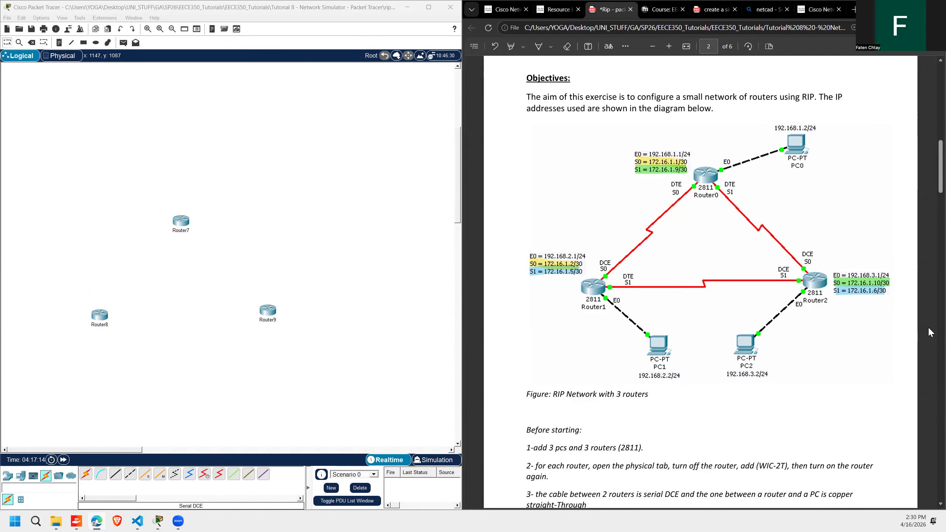
scroll(764, 242, down, 1)
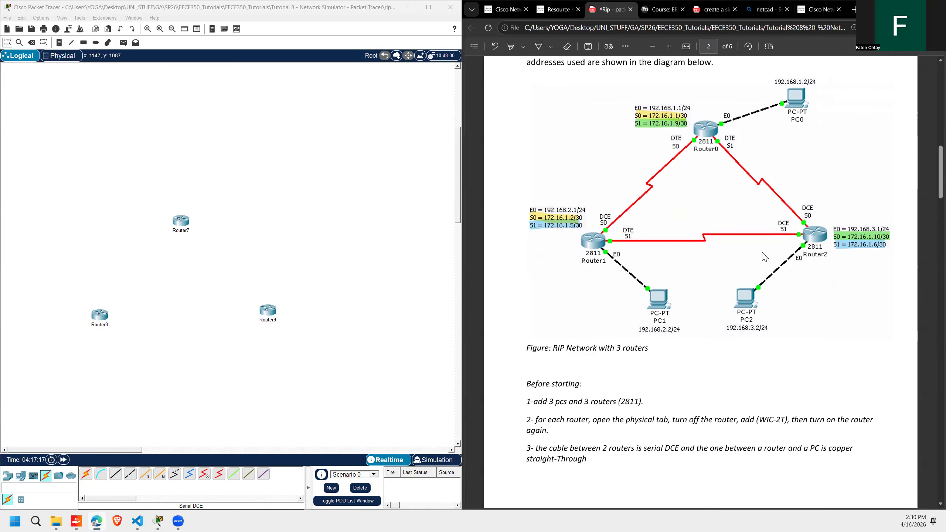
scroll(764, 256, up, 1)
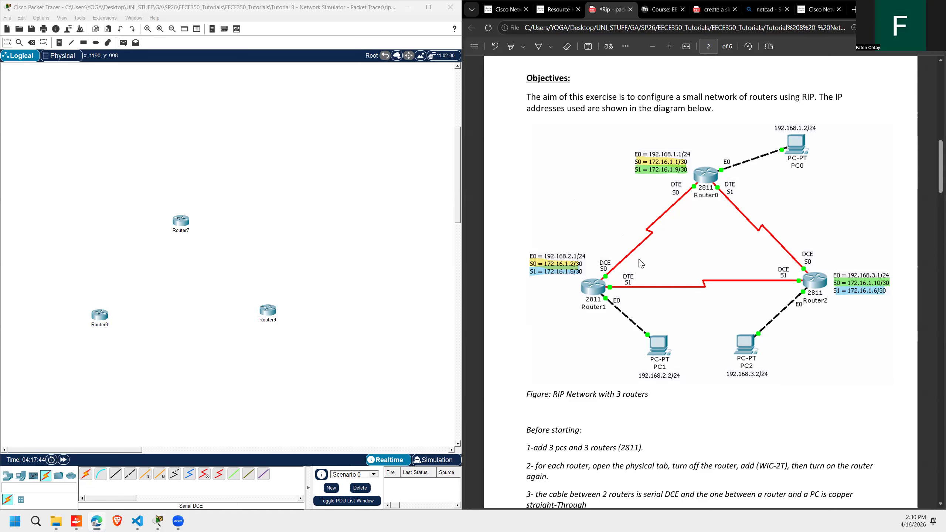
scroll(619, 328, down, 1)
scroll(618, 327, up, 1)
click(115, 315)
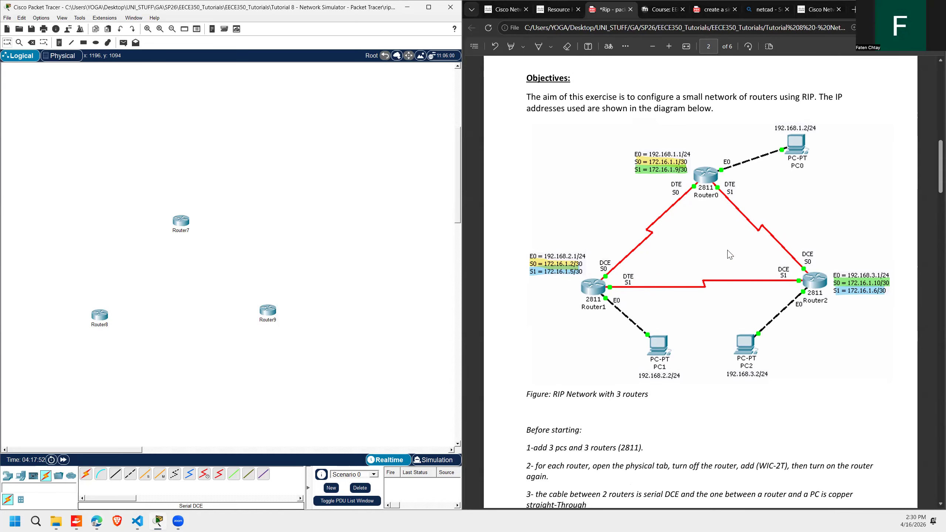
Step: Look through the PDF's Part 1 setup commands for Router0, PC0 and Router1, and return to the network diagram
scroll(731, 328, down, 5)
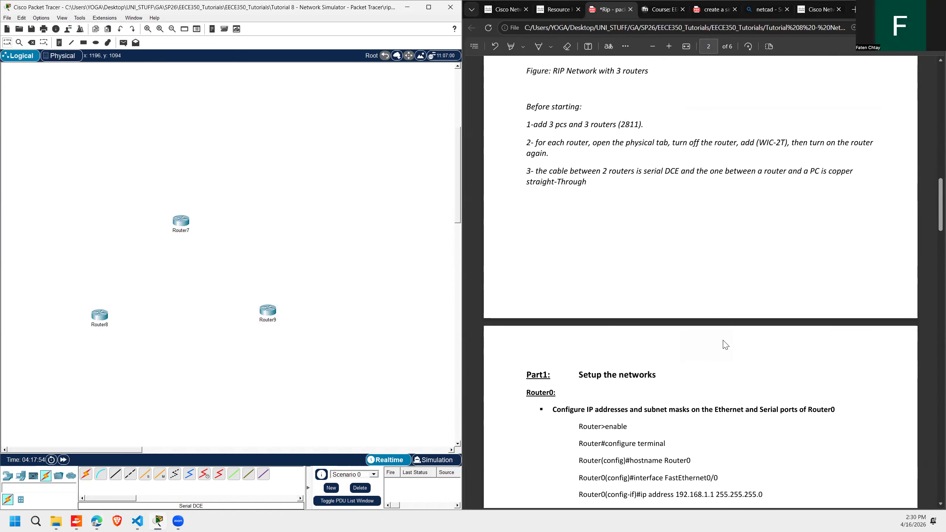
scroll(683, 302, down, 2)
scroll(693, 341, up, 1)
scroll(690, 340, down, 3)
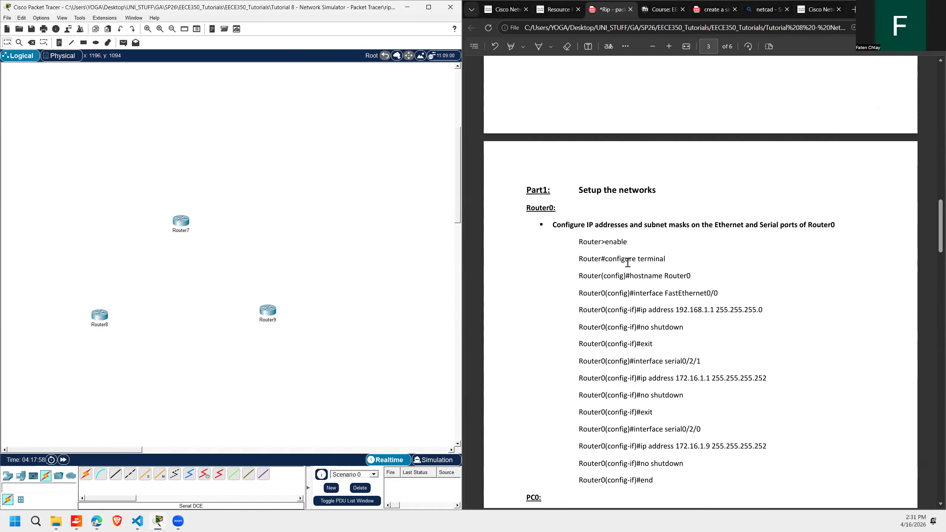
scroll(656, 339, down, 3)
scroll(691, 307, down, 11)
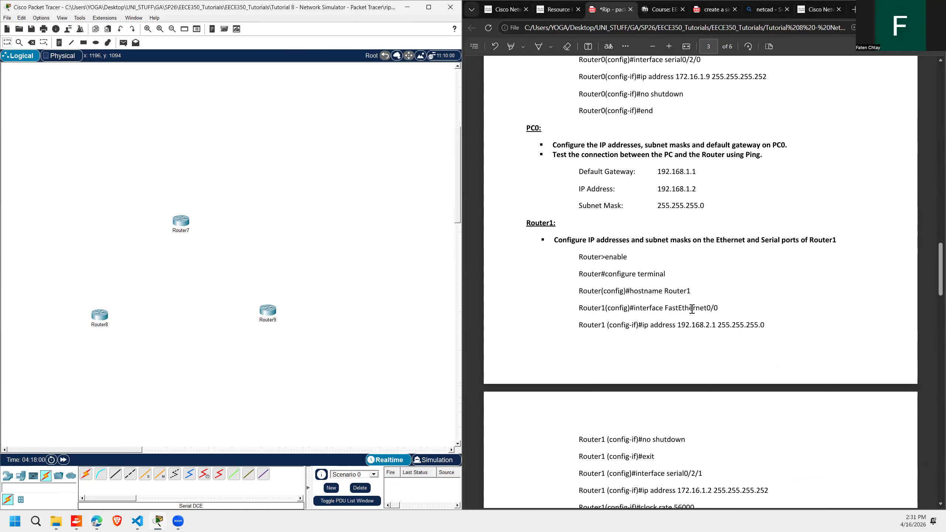
scroll(690, 320, up, 6)
scroll(690, 321, up, 12)
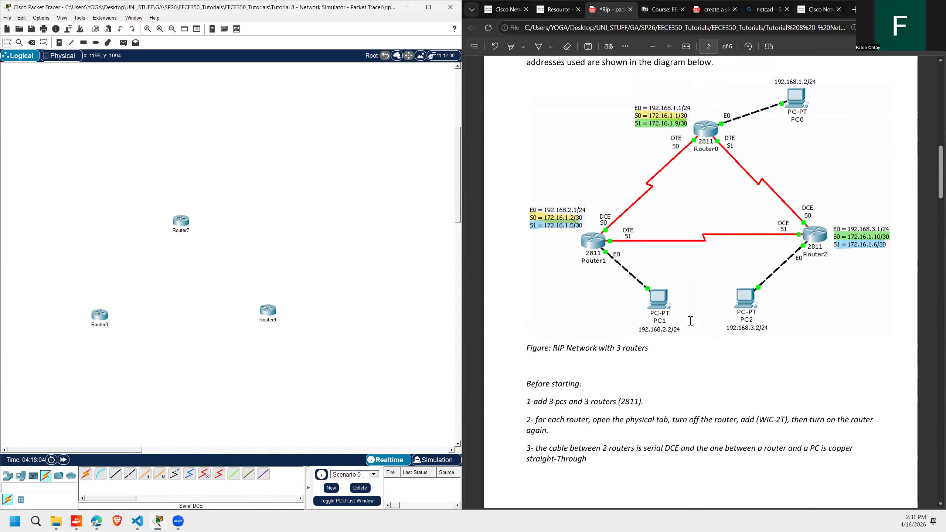
Step: Read the PDF's Before starting note about adding 3 PCs and 3 routers (2811)
scroll(690, 321, up, 1)
scroll(681, 286, down, 1)
drag(534, 401, 605, 401)
click(557, 381)
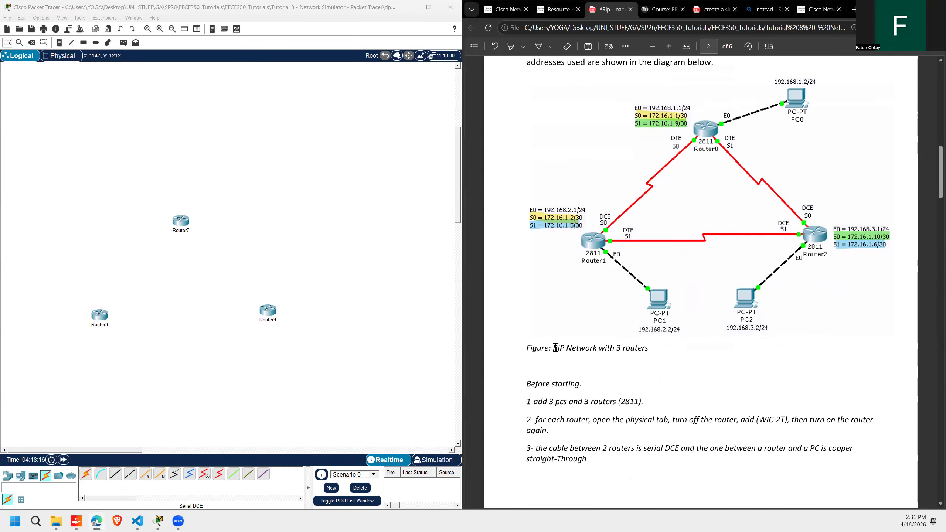
drag(526, 384, 577, 384)
click(559, 411)
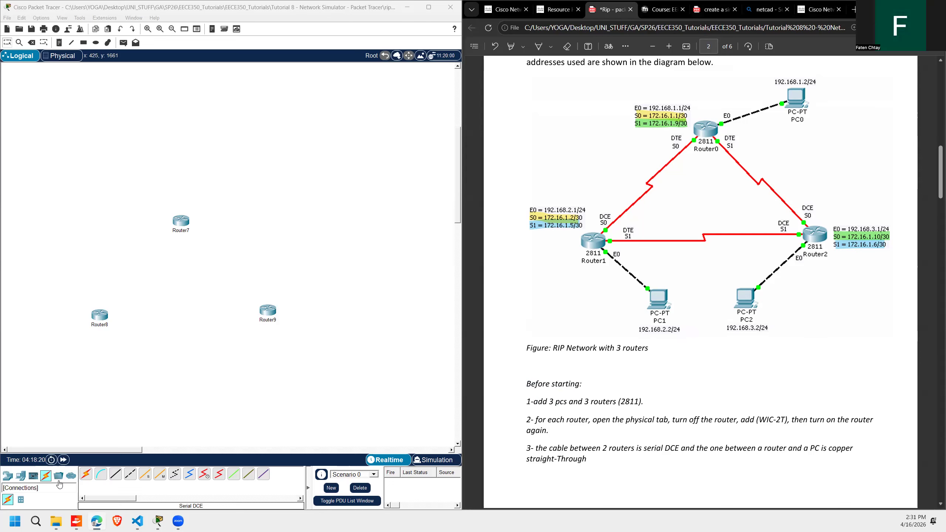
Step: Undock the Packet Tracer window from its half of the screen and maximize it
click(326, 5)
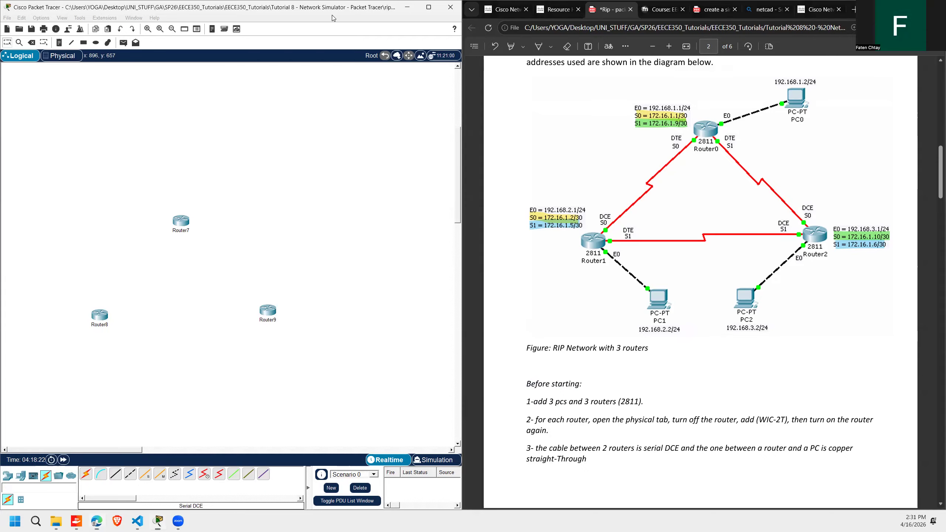
drag(332, 15, 28, 295)
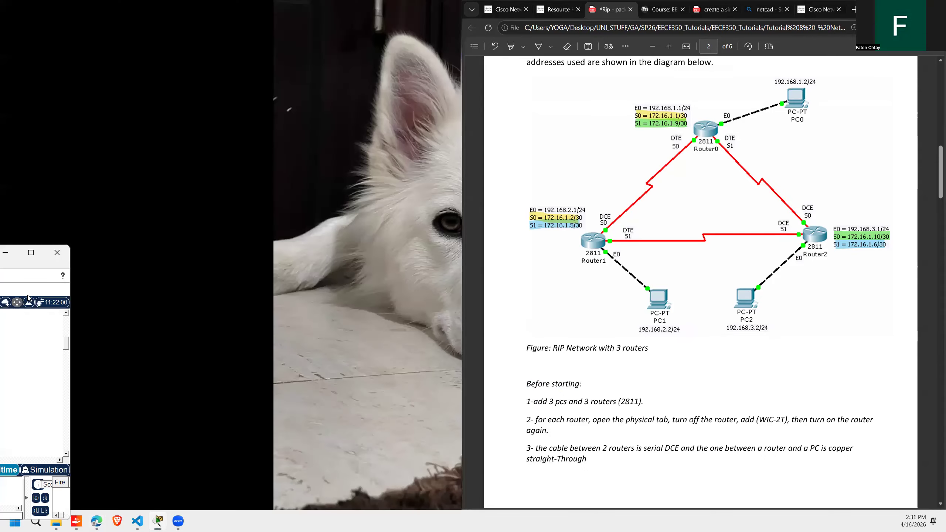
click(32, 254)
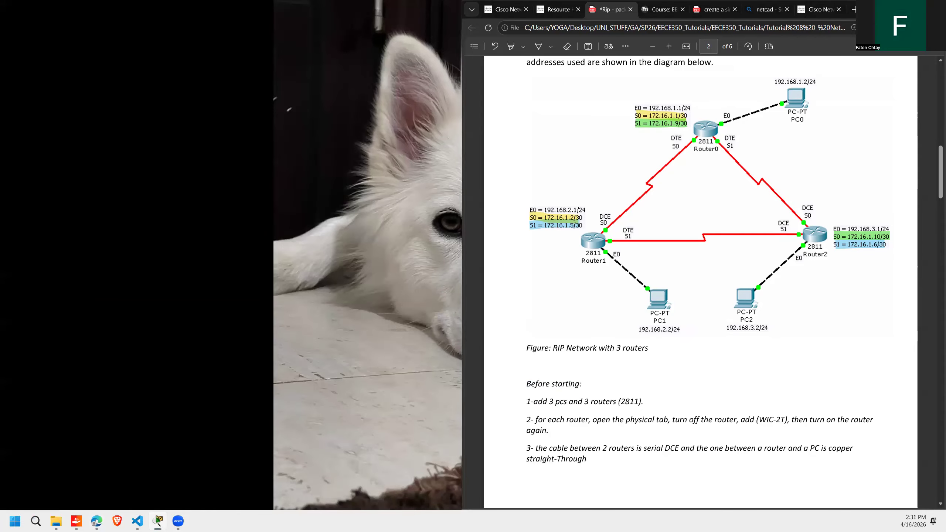
drag(410, 203, 410, 204)
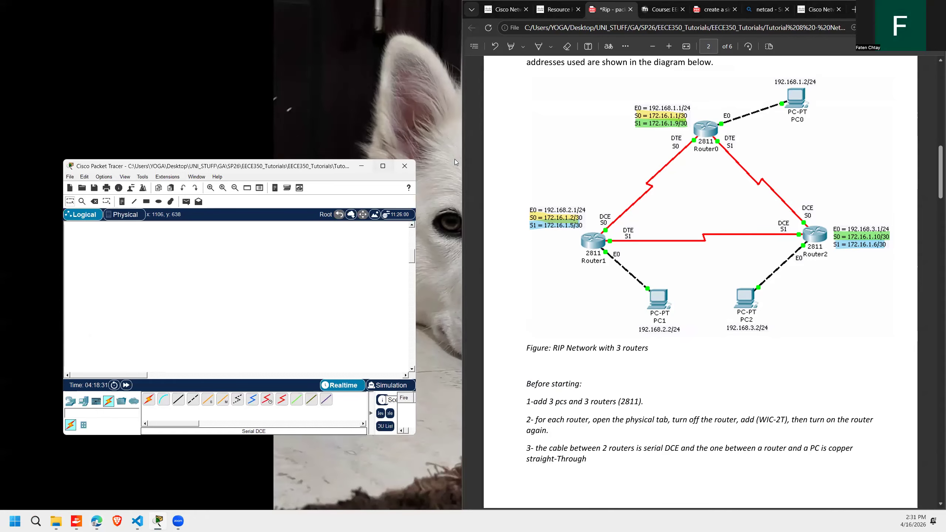
click(383, 167)
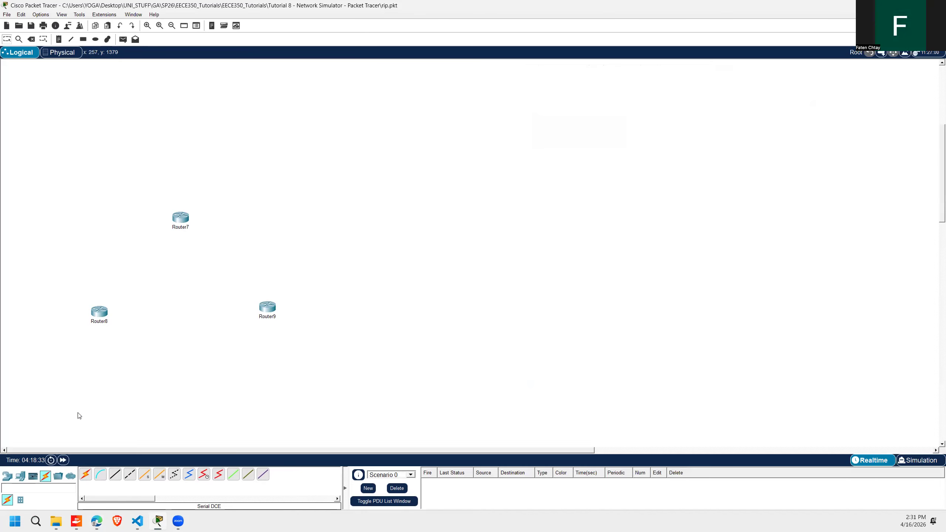
click(47, 488)
key(super+Down)
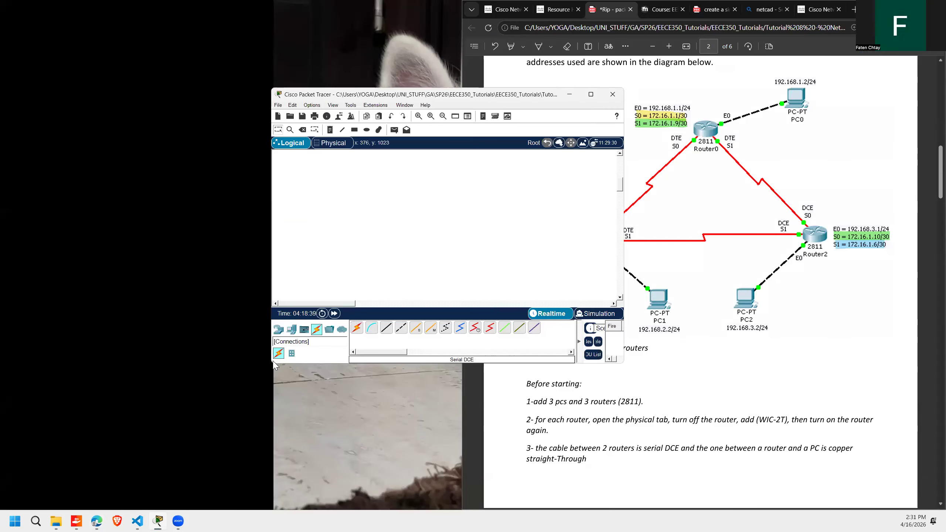
click(591, 96)
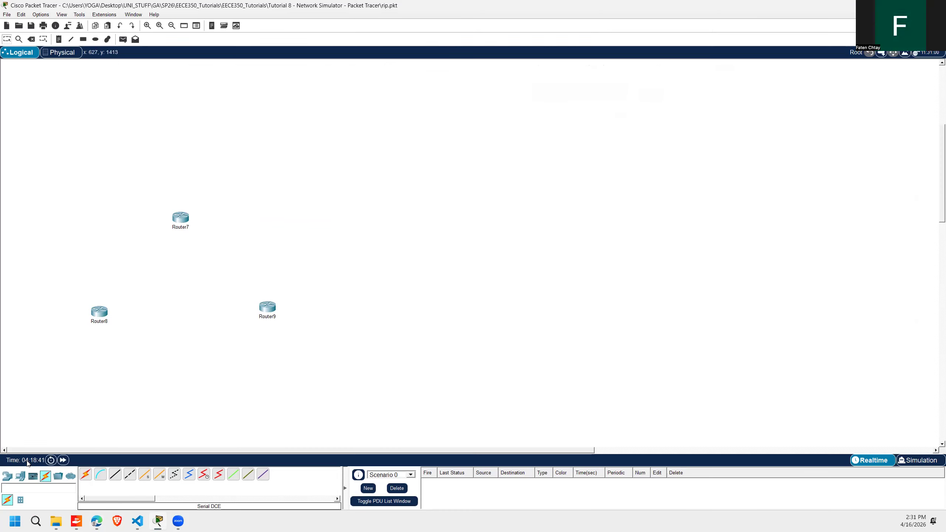
Step: Search the network devices for 2811 and place a 2811 router in the workspace beside the existing three routers
click(7, 475)
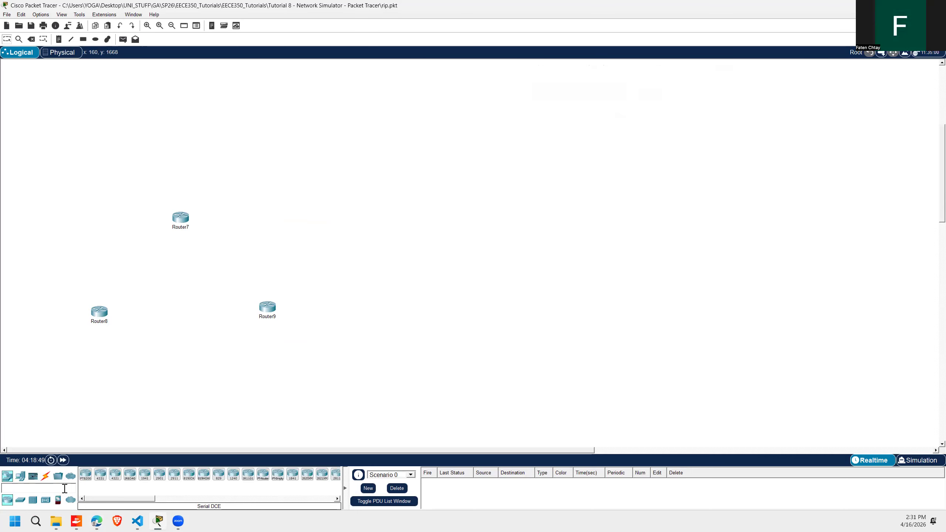
click(64, 488)
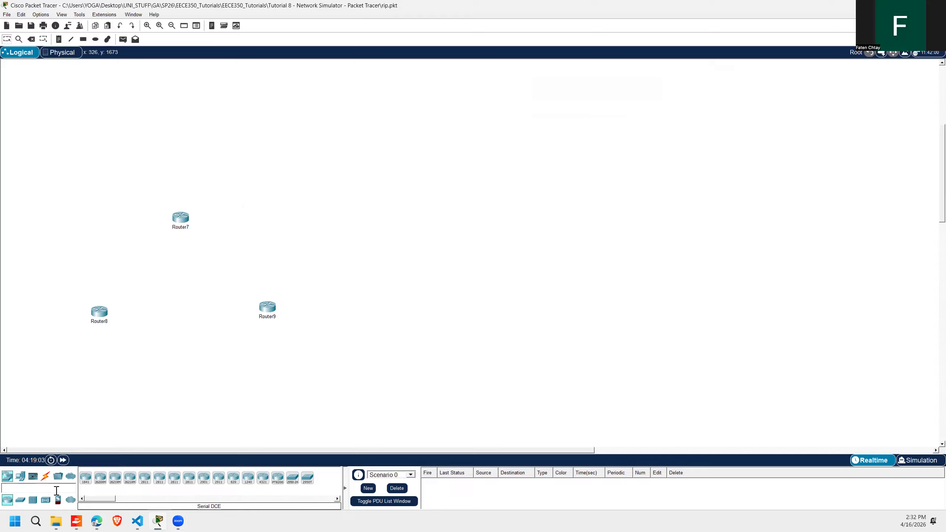
text(2811)
drag(85, 482, 464, 247)
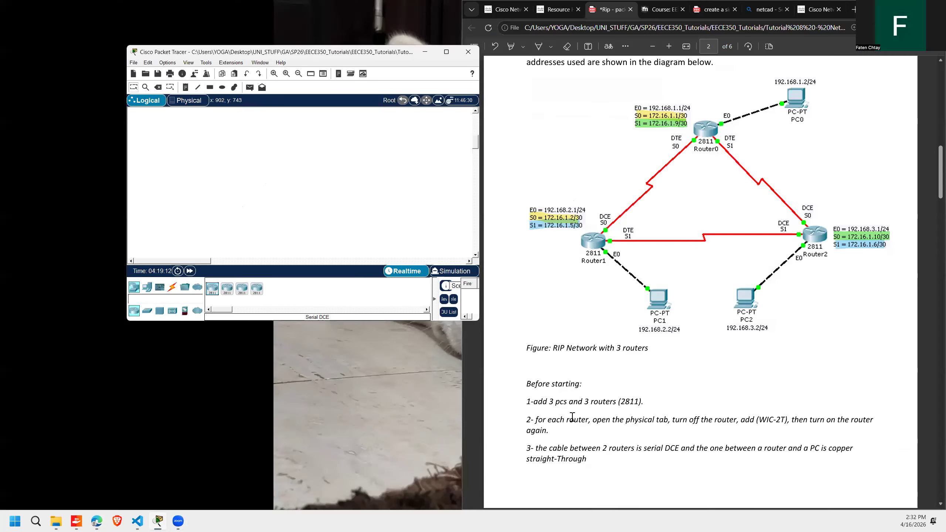
Step: Read the PDF's instruction on turning off each router, adding the WIC-2T module, and turning the router on again
scroll(572, 418, down, 2)
drag(665, 371, 872, 374)
click(768, 374)
click(793, 374)
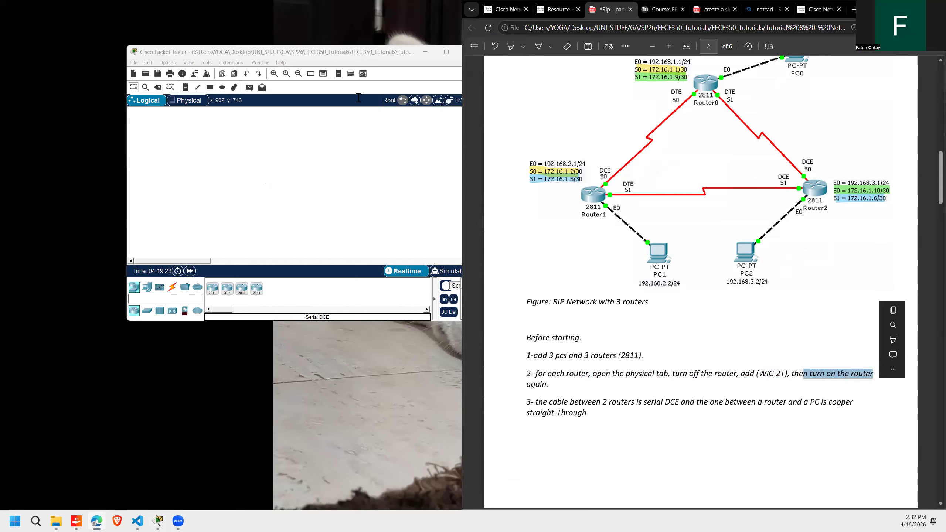
Step: Maximize Packet Tracer again, view the new 2811 router's physical device view, and close its window
click(445, 52)
double_click(465, 246)
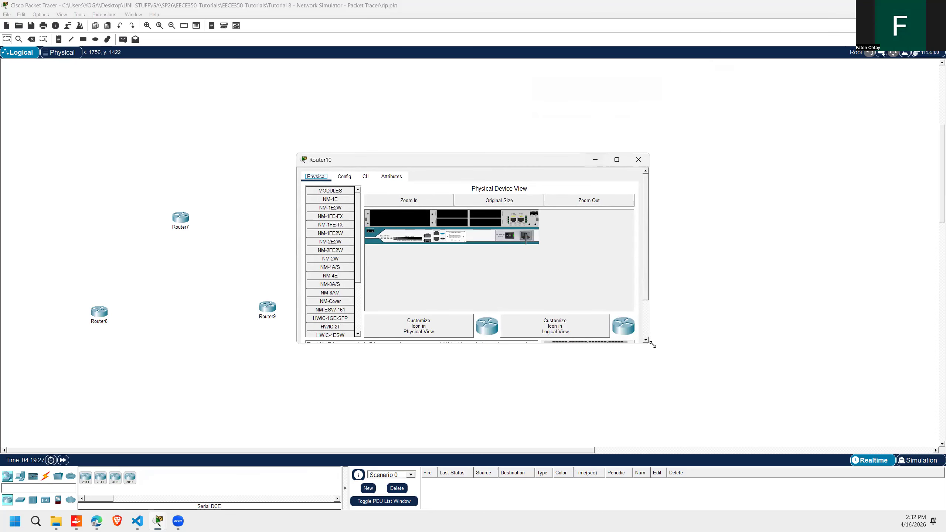
click(616, 161)
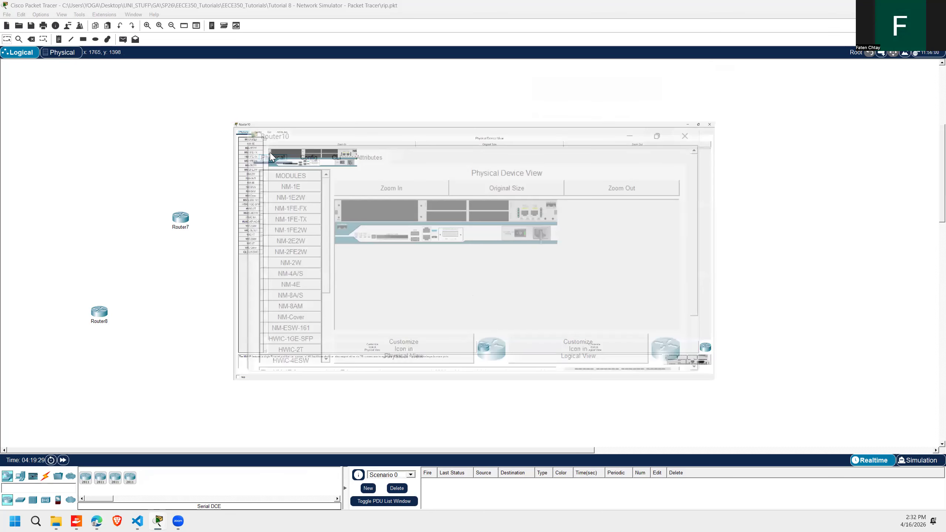
click(915, 5)
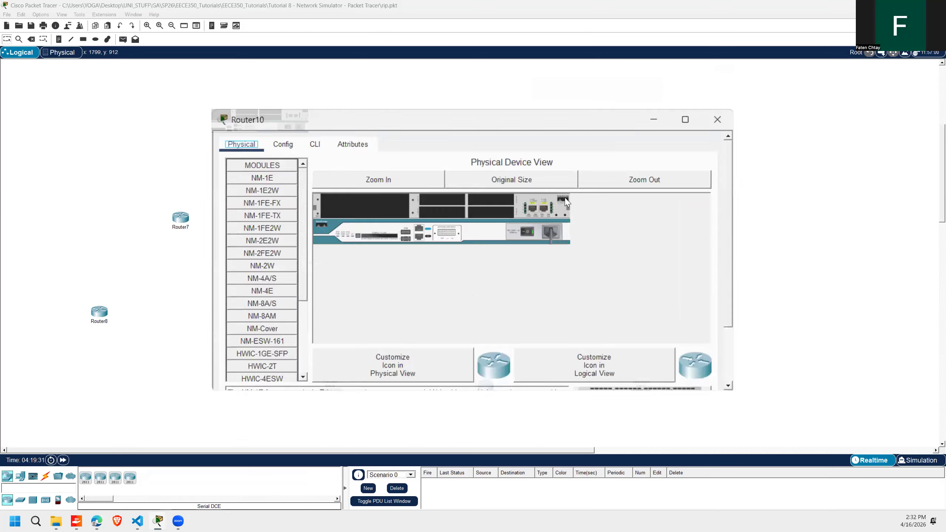
click(637, 161)
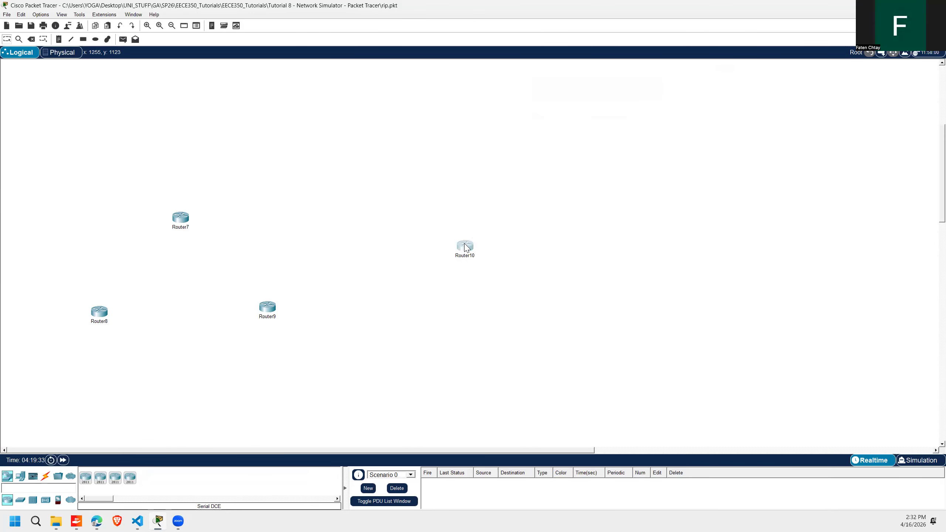
Step: Check which ports the new 2811 router offers for a Serial DCE cable, without making a connection
click(45, 476)
click(204, 480)
click(464, 247)
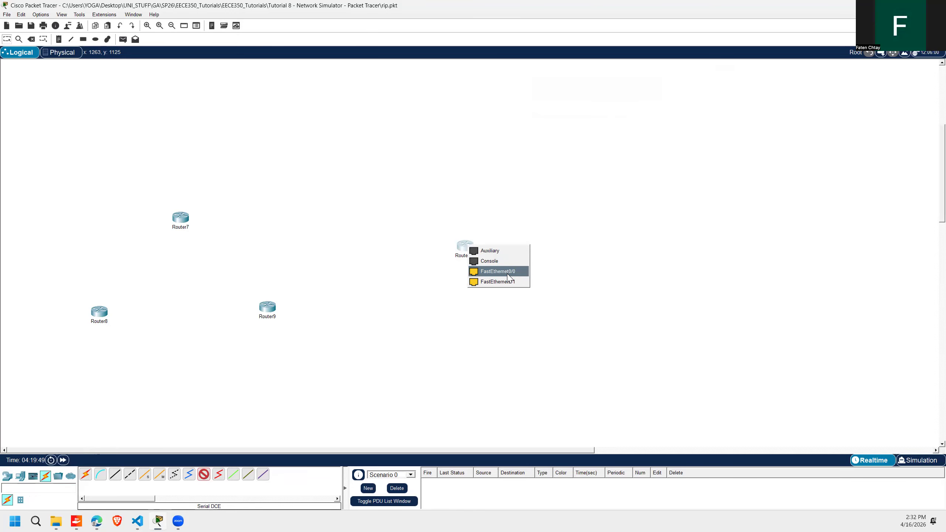
click(463, 247)
click(405, 319)
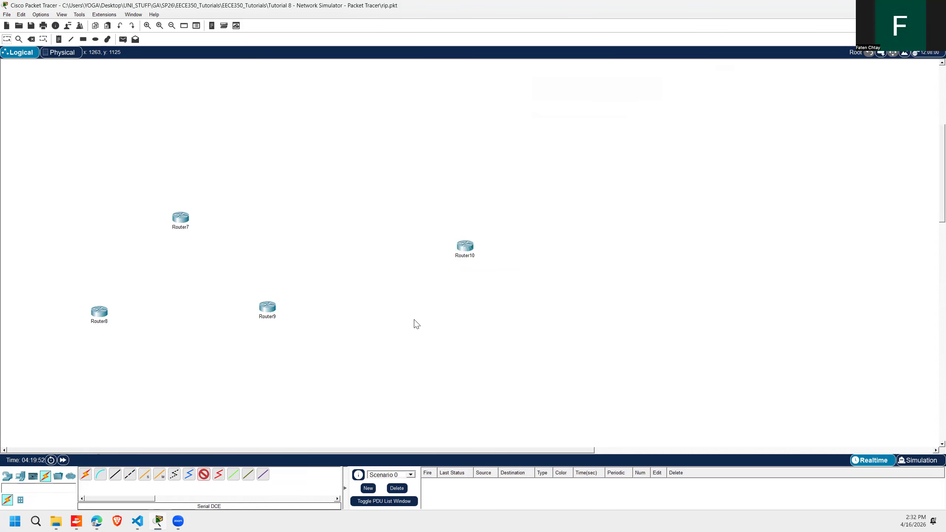
Step: Open Router10's physical device view in an enlarged window and switch the router's power off
click(464, 245)
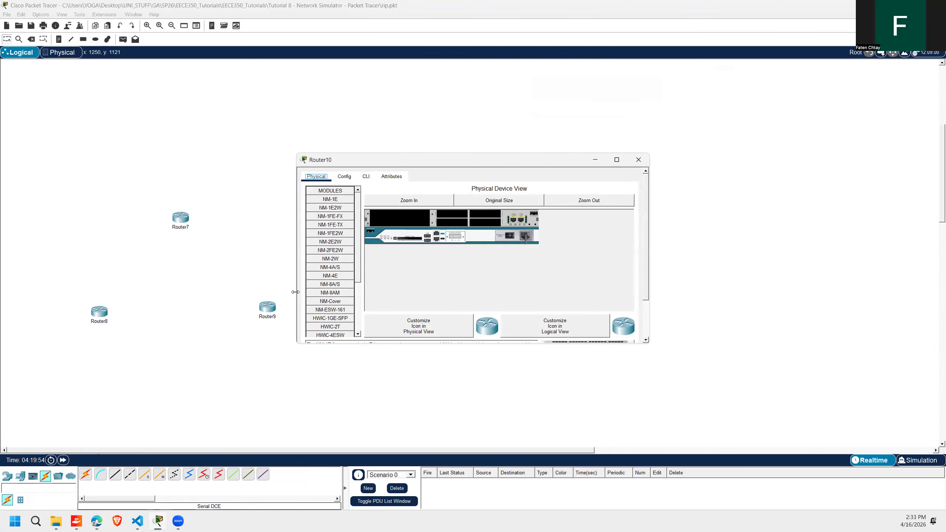
scroll(469, 256, down, 1)
scroll(493, 244, up, 1)
click(418, 201)
click(617, 160)
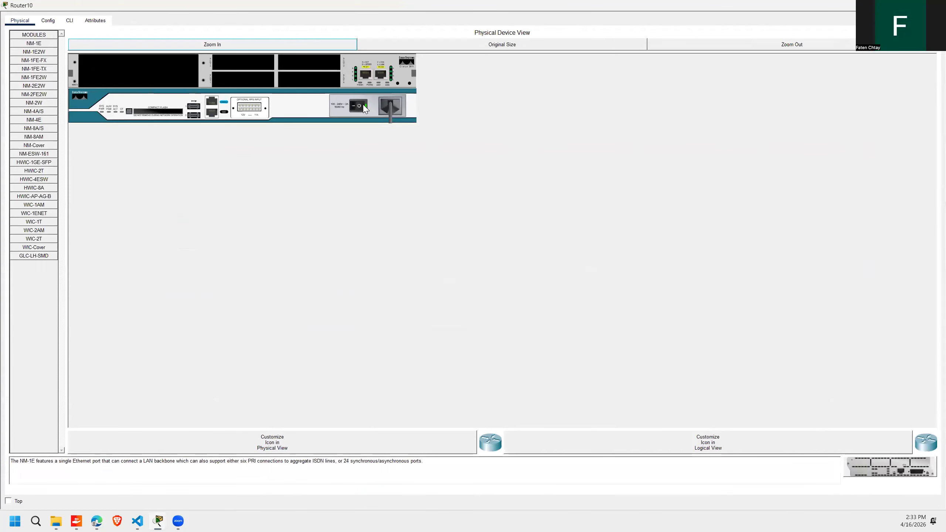
click(362, 107)
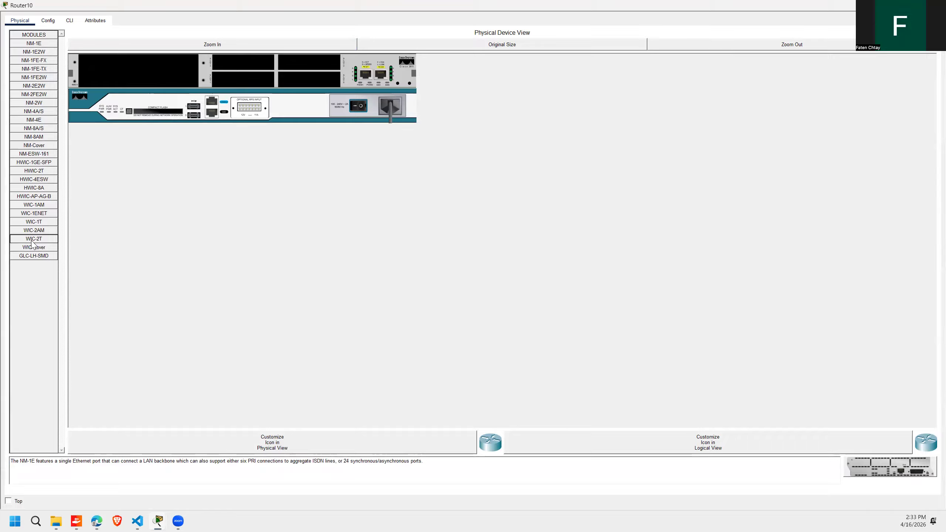
Step: Install a WIC-2T module in Router10's upper-left small card slot and switch the router back on
drag(33, 242, 244, 63)
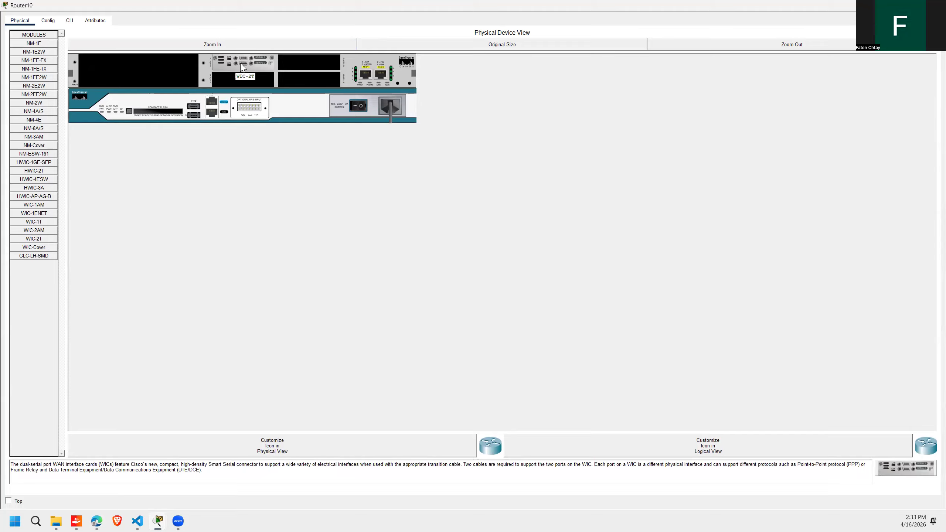
click(359, 106)
click(157, 520)
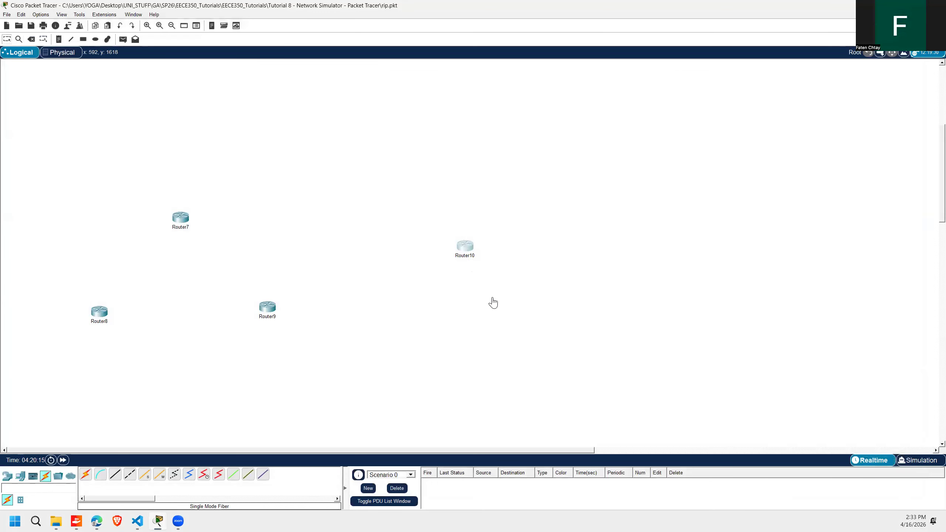
Step: Check which ports Router10 offers for a Serial DCE cable without connecting it, and move the router to the right of Router7
click(466, 246)
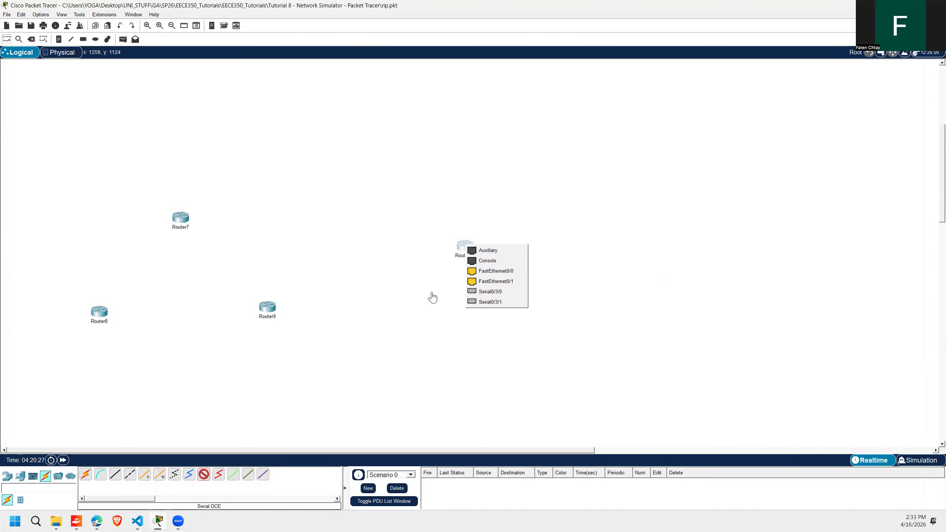
click(648, 248)
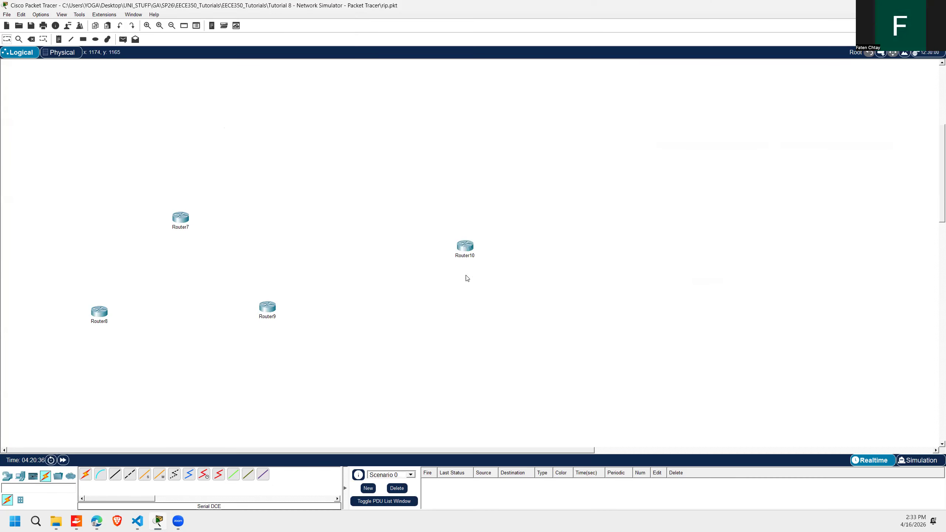
click(465, 246)
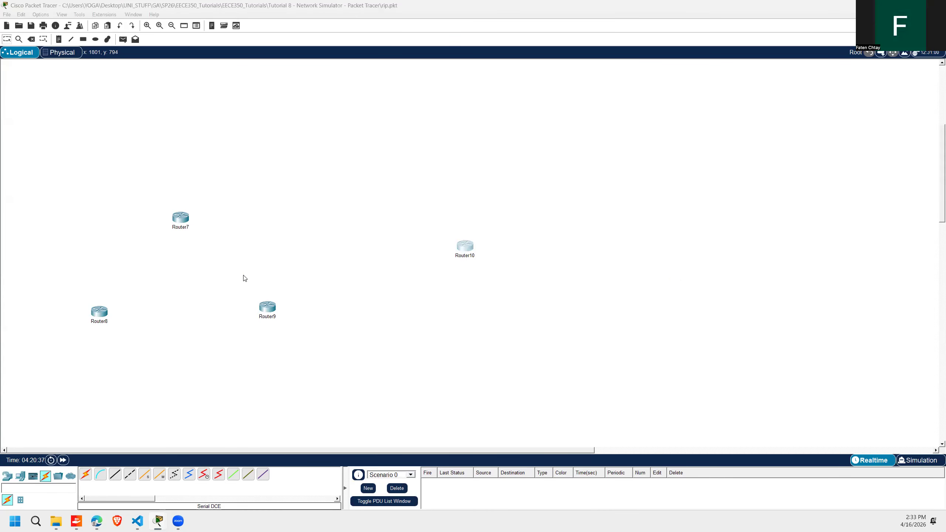
drag(466, 247, 304, 211)
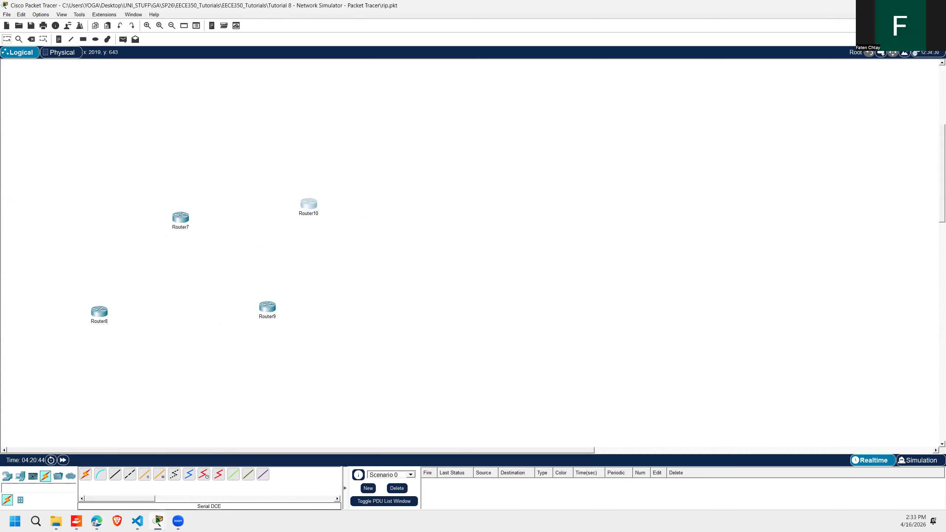
Step: Switch to the RIP PDF in the browser and read the three-router diagram and the instruction on serial DCE and copper straight-through cables
click(892, 5)
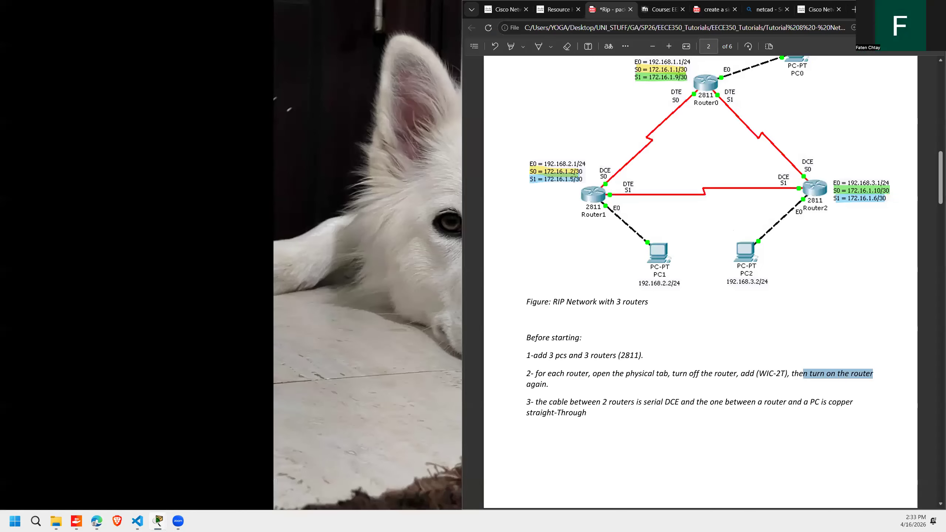
scroll(519, 218, up, 1)
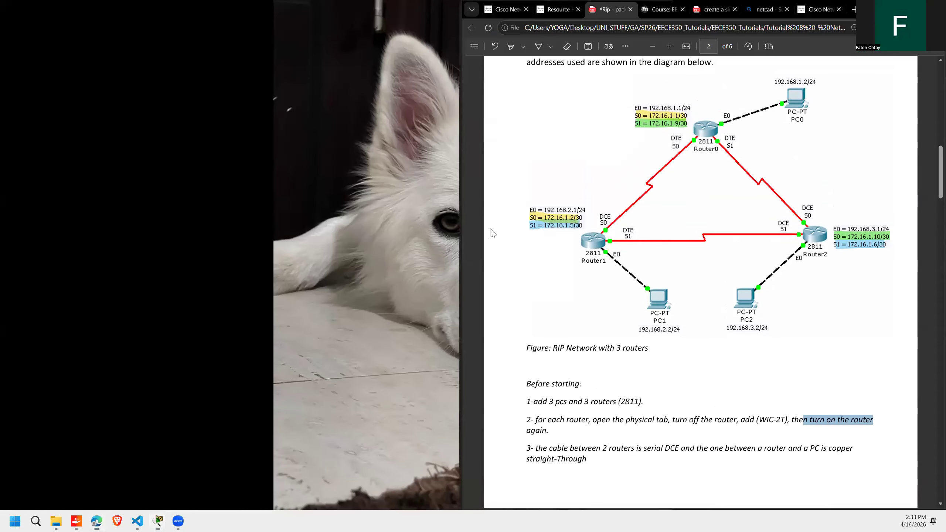
key(super+Up)
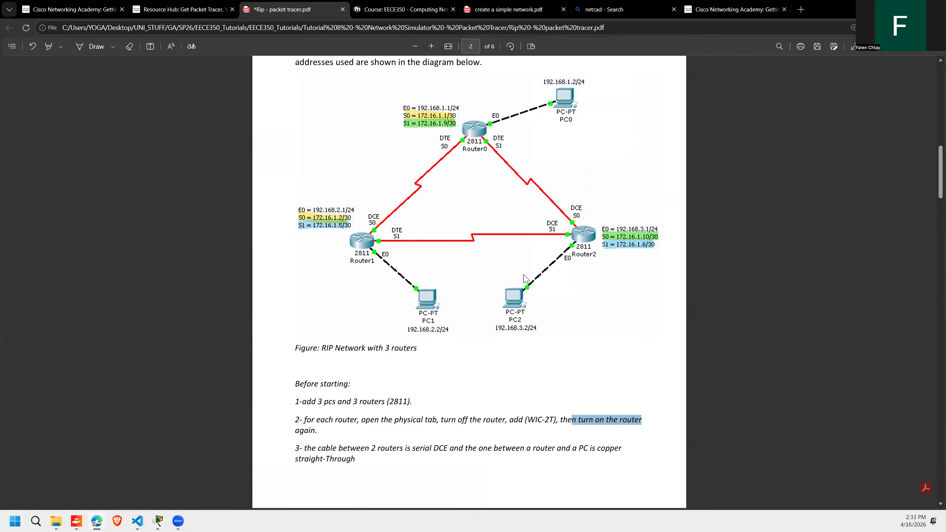
click(330, 425)
scroll(312, 441, down, 1)
scroll(307, 445, up, 1)
scroll(581, 445, down, 1)
scroll(588, 446, up, 1)
drag(304, 448, 439, 447)
drag(584, 448, 597, 449)
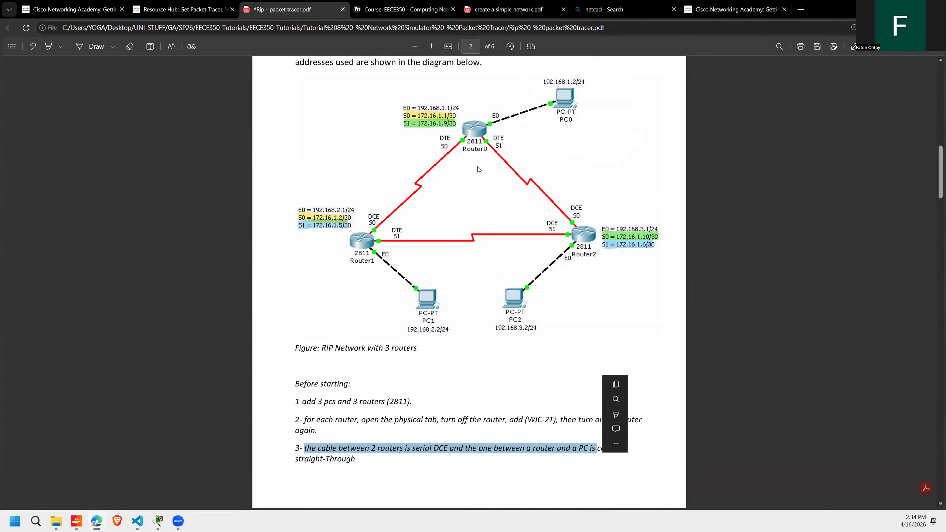
click(834, 13)
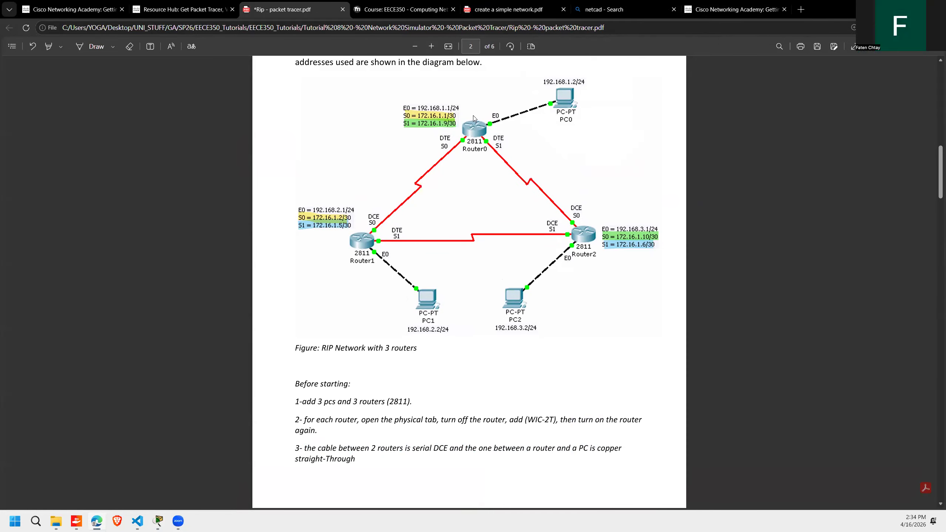
key(super+Up)
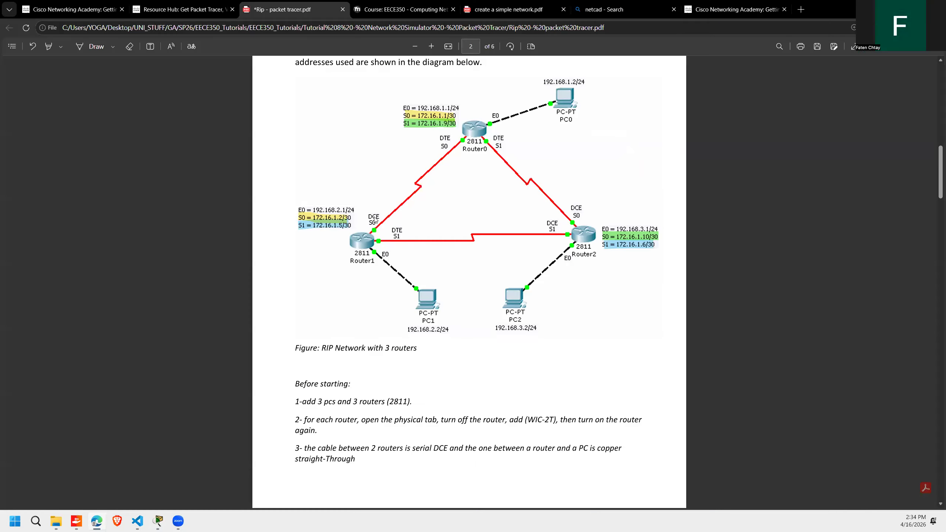